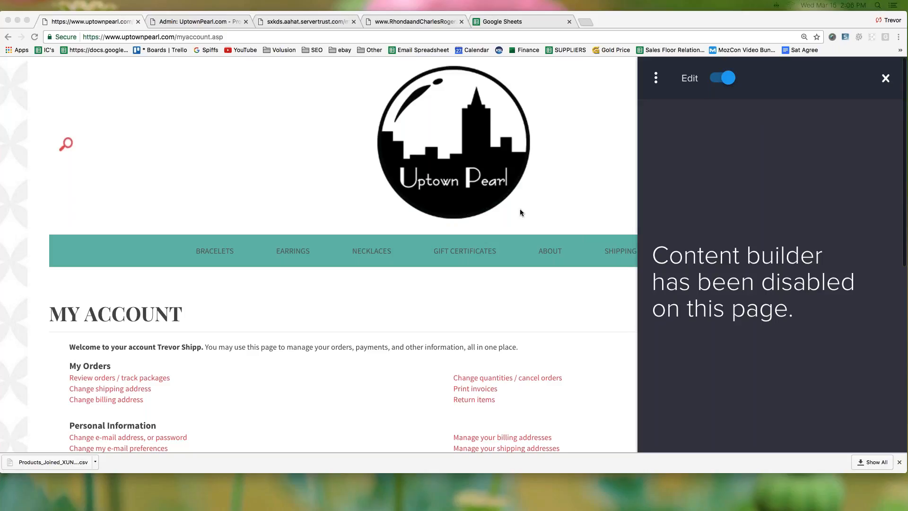
# Switch to the UptownPearl store admin and open the inventory's product list.
pyautogui.click(194, 22)
pyautogui.moveTo(310, 131)
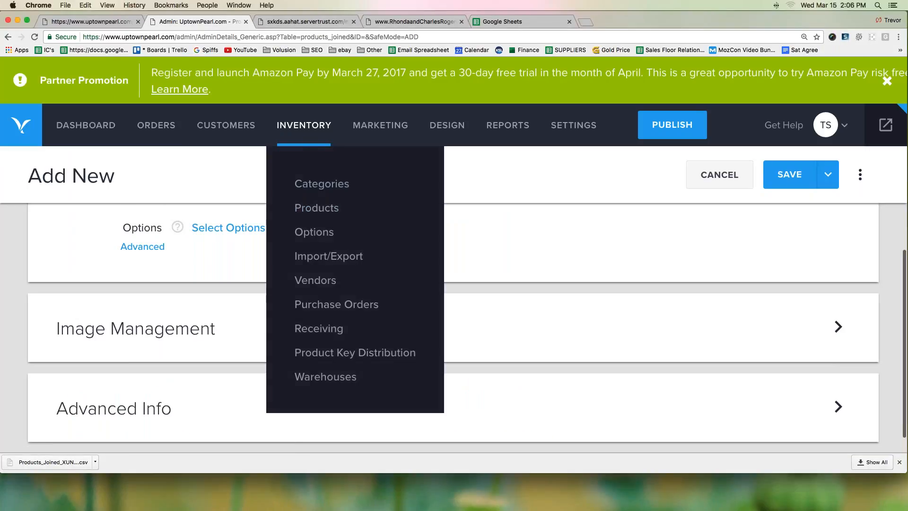
pyautogui.click(318, 210)
pyautogui.click(535, 178)
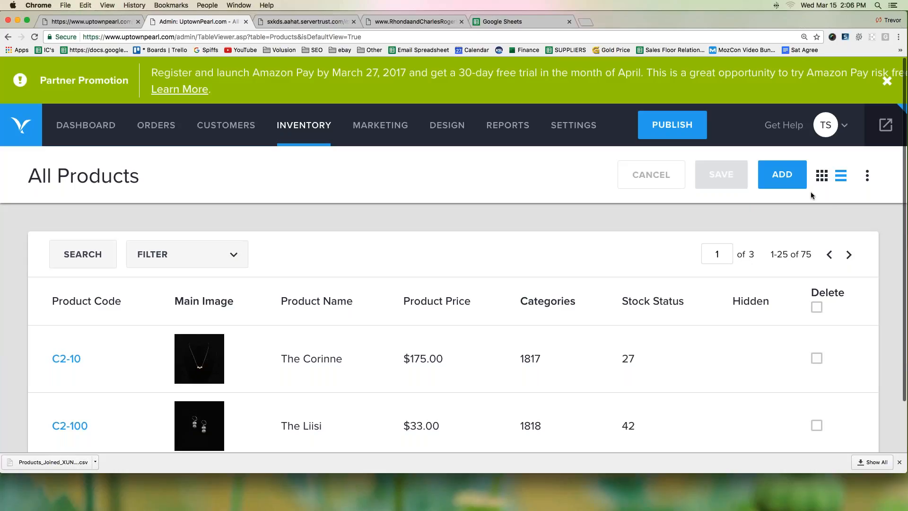
pyautogui.scroll(-2, 811, 192)
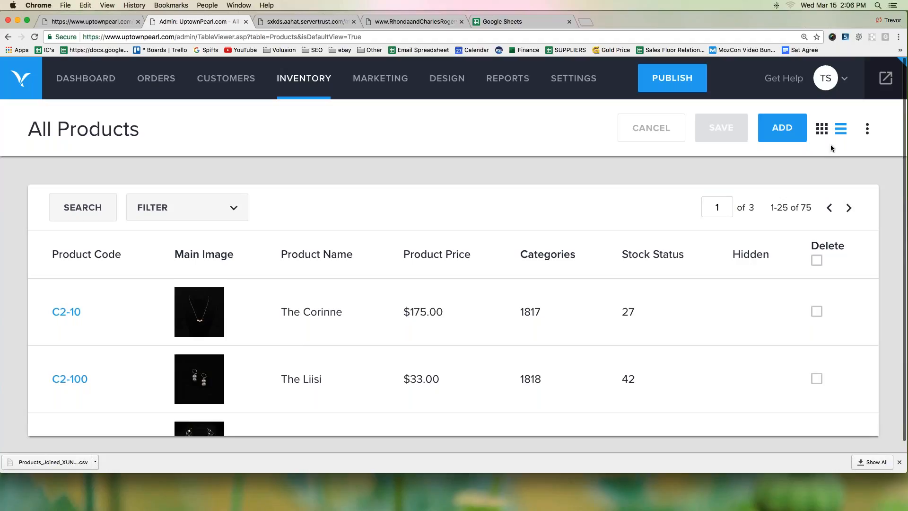
pyautogui.moveTo(820, 119)
pyautogui.mouseDown()
pyautogui.moveTo(811, 130)
pyautogui.moveTo(831, 135)
pyautogui.moveTo(831, 120)
pyautogui.mouseUp()
pyautogui.moveTo(850, 117)
pyautogui.mouseDown()
pyautogui.moveTo(840, 118)
pyautogui.moveTo(833, 137)
pyautogui.moveTo(849, 140)
pyautogui.moveTo(848, 115)
pyautogui.mouseUp()
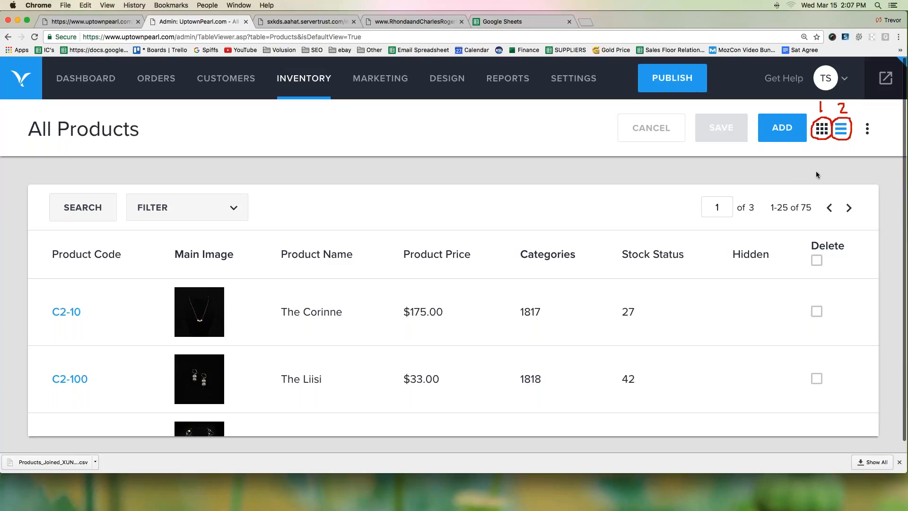
pyautogui.moveTo(819, 149)
pyautogui.mouseDown()
pyautogui.moveTo(848, 152)
pyautogui.moveTo(840, 148)
pyautogui.mouseUp()
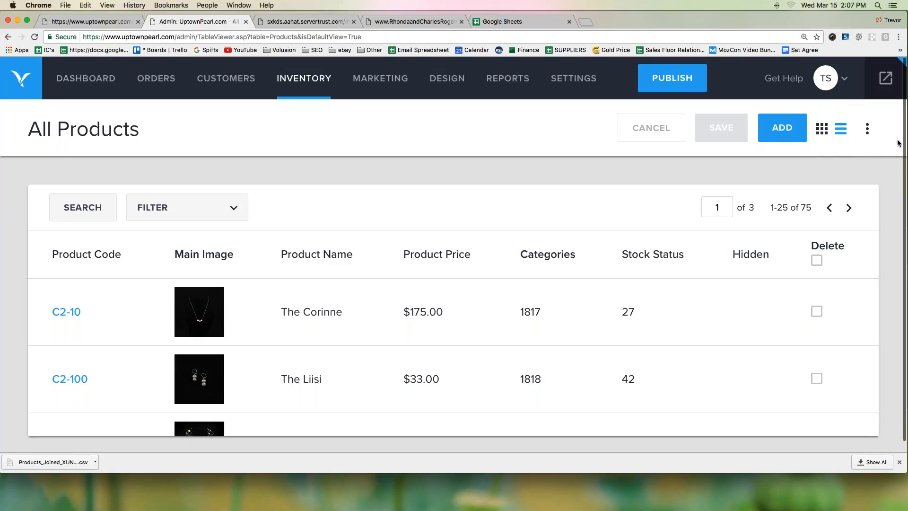
# Show the products as an image grid and browse the first page of product cards.
pyautogui.click(823, 129)
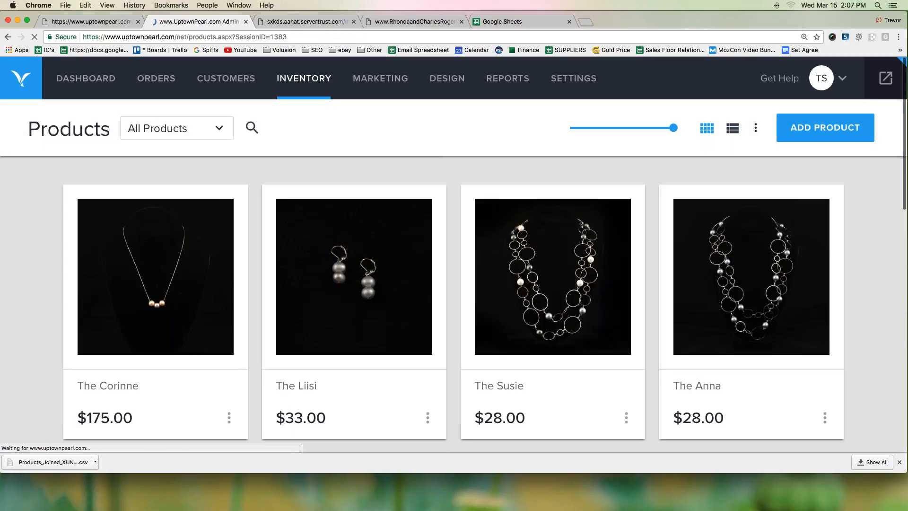
pyautogui.scroll(-5, 386, 269)
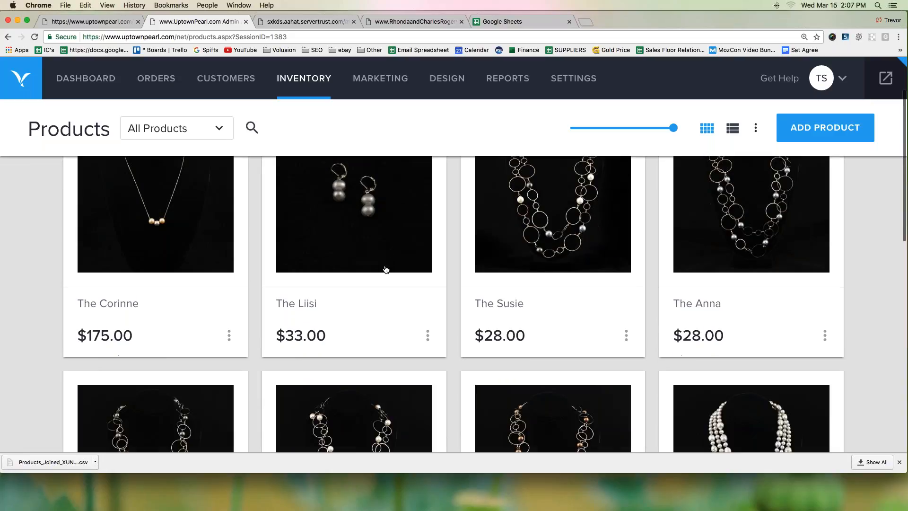
pyautogui.scroll(-10, 386, 270)
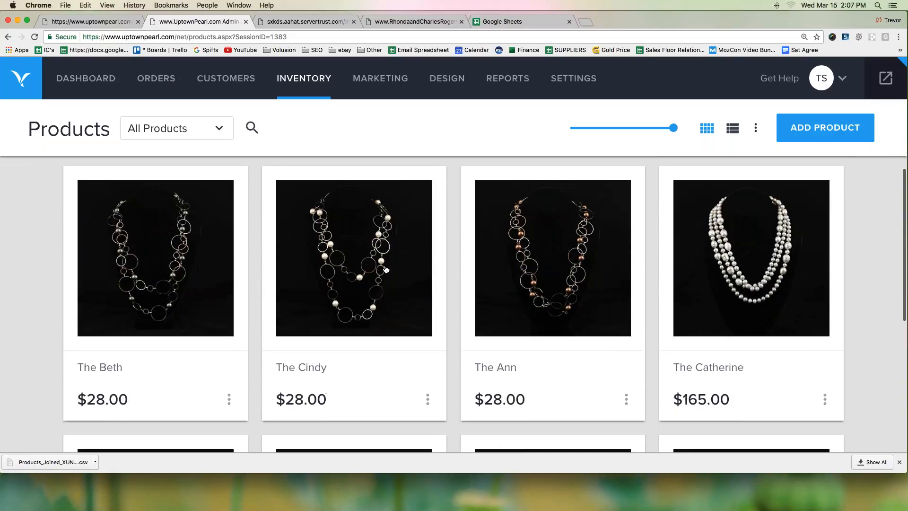
pyautogui.scroll(-2, 386, 269)
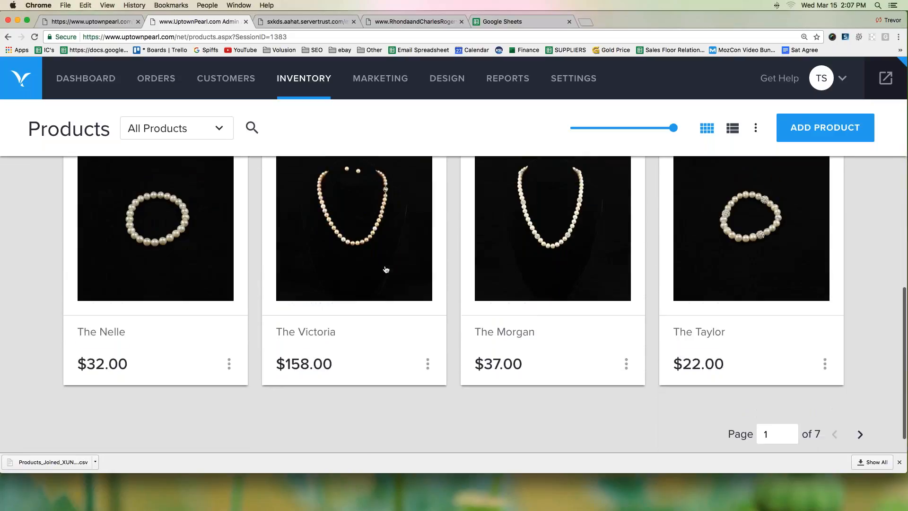
pyautogui.scroll(8, 386, 270)
pyautogui.scroll(5, 386, 270)
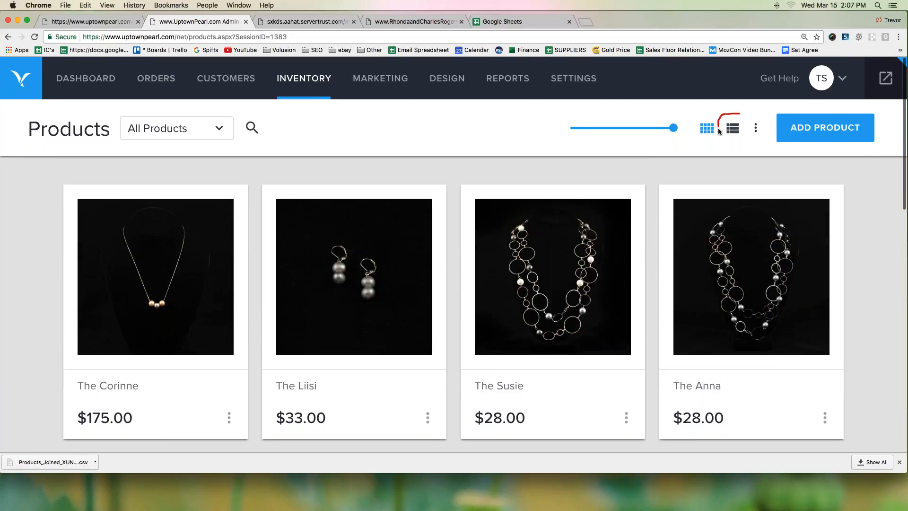
# Return the products to the list view with codes, prices, categories and stock status.
pyautogui.moveTo(734, 142)
pyautogui.mouseDown()
pyautogui.moveTo(746, 137)
pyautogui.moveTo(731, 114)
pyautogui.moveTo(737, 109)
pyautogui.mouseUp()
pyautogui.click(733, 128)
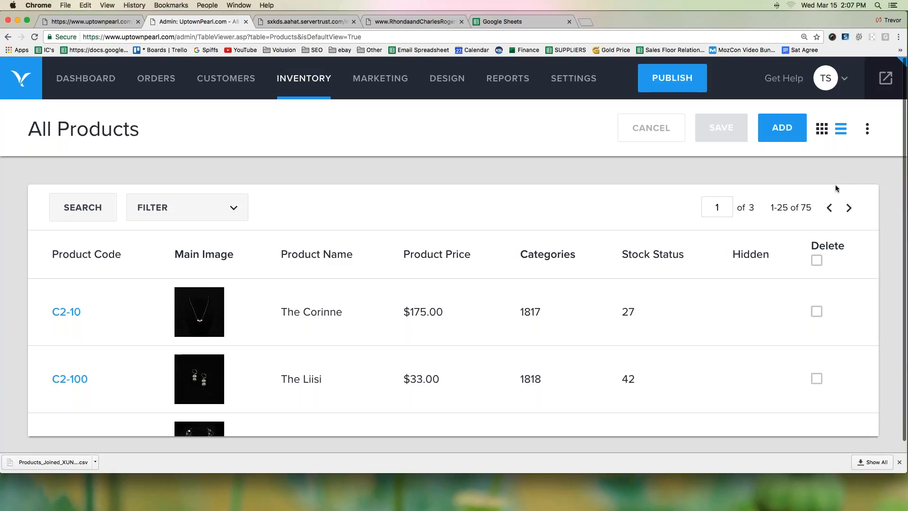
pyautogui.scroll(-3, 250, 224)
pyautogui.scroll(3, 251, 224)
pyautogui.moveTo(38, 233)
pyautogui.mouseDown()
pyautogui.moveTo(44, 271)
pyautogui.moveTo(885, 269)
pyautogui.moveTo(712, 231)
pyautogui.moveTo(19, 233)
pyautogui.mouseUp()
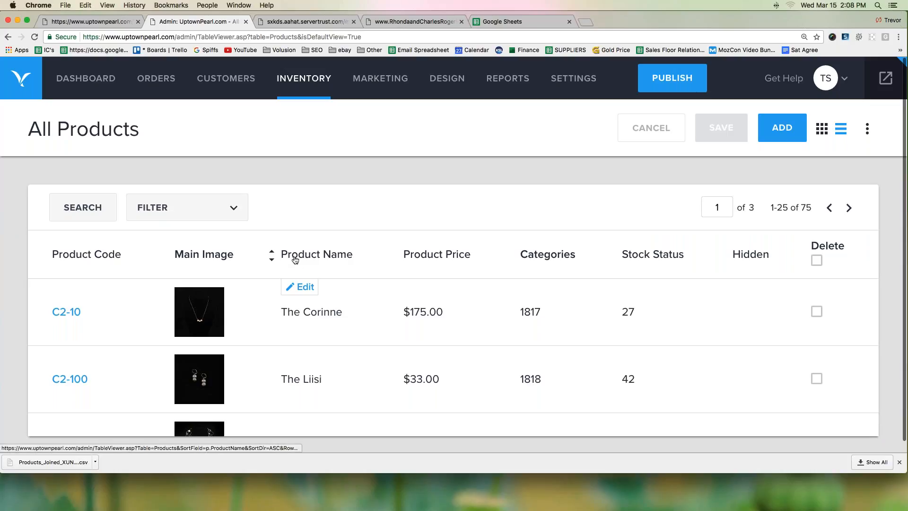
# Make the Product Name column editable for all products in the list.
pyautogui.click(306, 288)
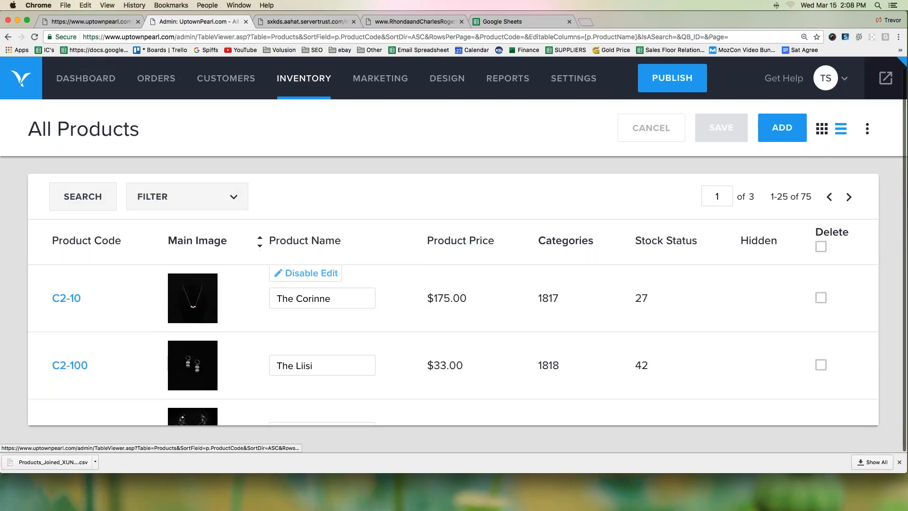
pyautogui.scroll(-1, 310, 276)
pyautogui.click(311, 280)
pyautogui.click(302, 346)
pyautogui.scroll(-3, 308, 328)
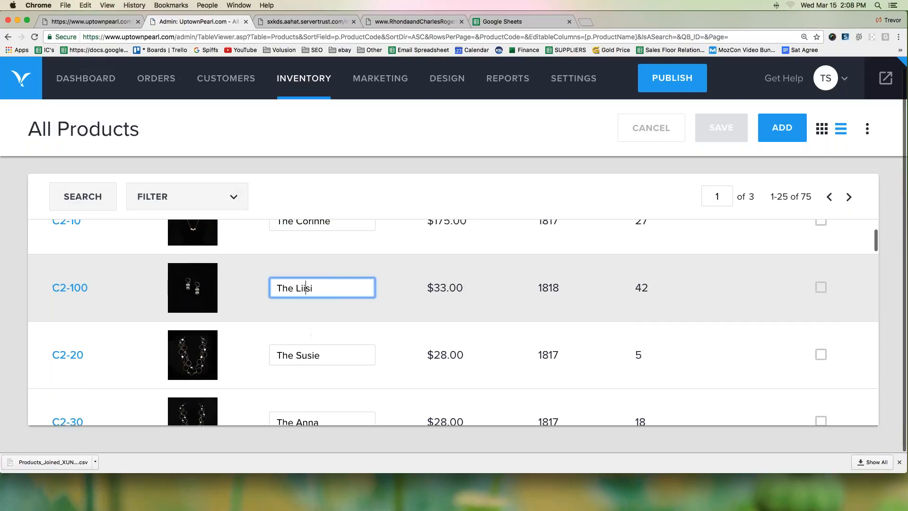
pyautogui.click(302, 355)
pyautogui.scroll(-4, 302, 337)
pyautogui.click(302, 336)
pyautogui.scroll(-3, 302, 336)
pyautogui.click(302, 336)
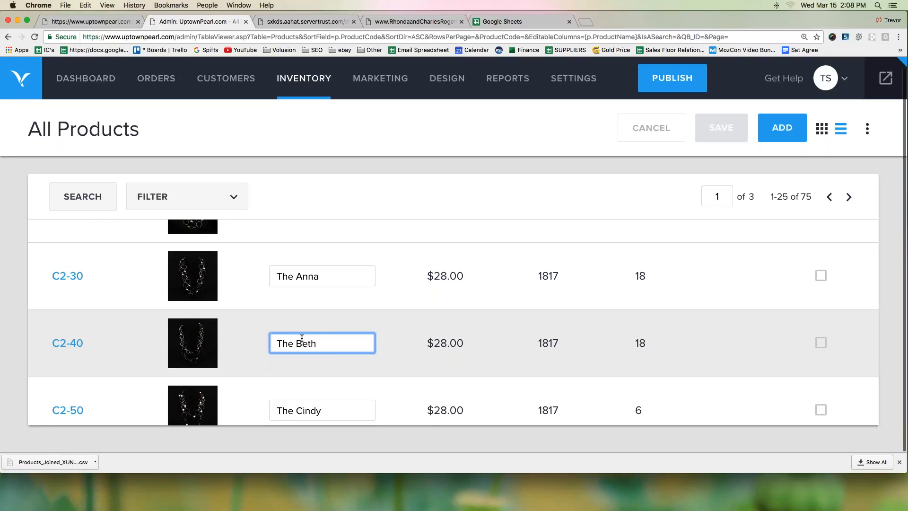
pyautogui.write('v')
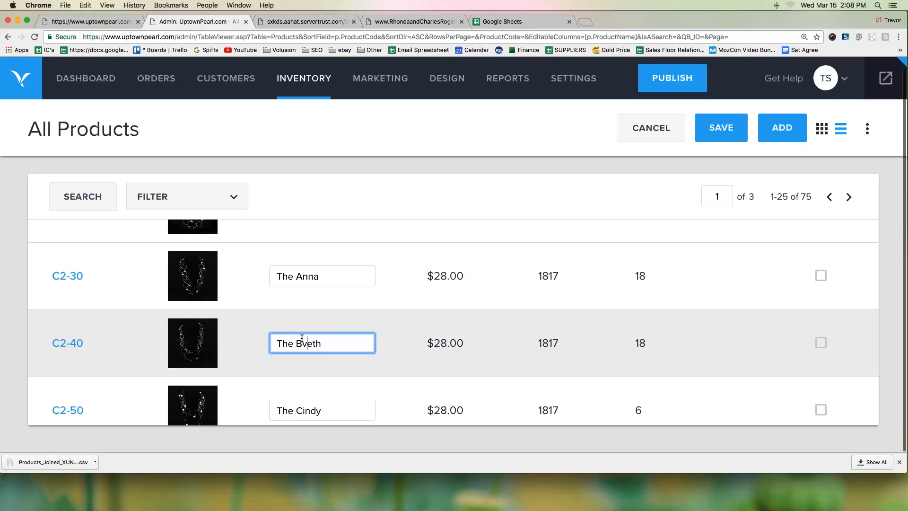
pyautogui.press('BackSpace')
# Rename product C2-10 as "The Corinne Product" and product C2-100 as "The Liisi Earrings".
pyautogui.scroll(5, 302, 338)
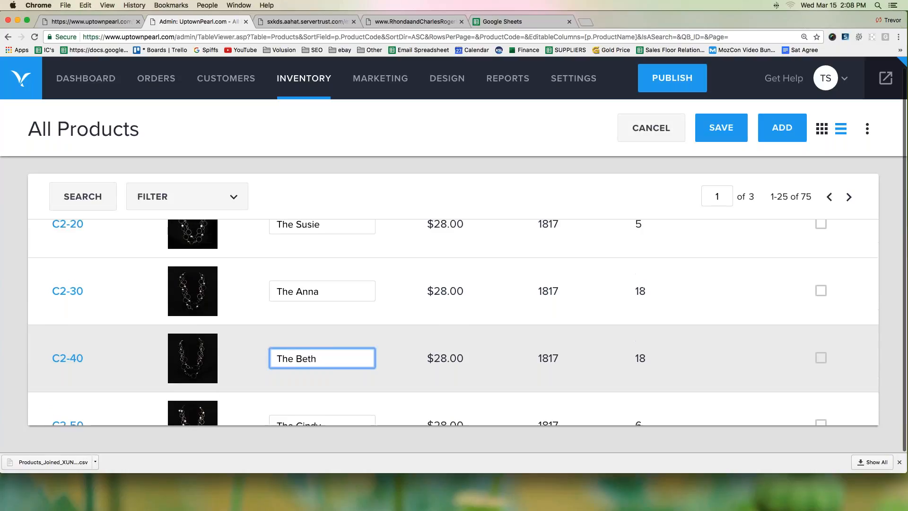
pyautogui.scroll(-1, 306, 239)
pyautogui.scroll(2, 305, 238)
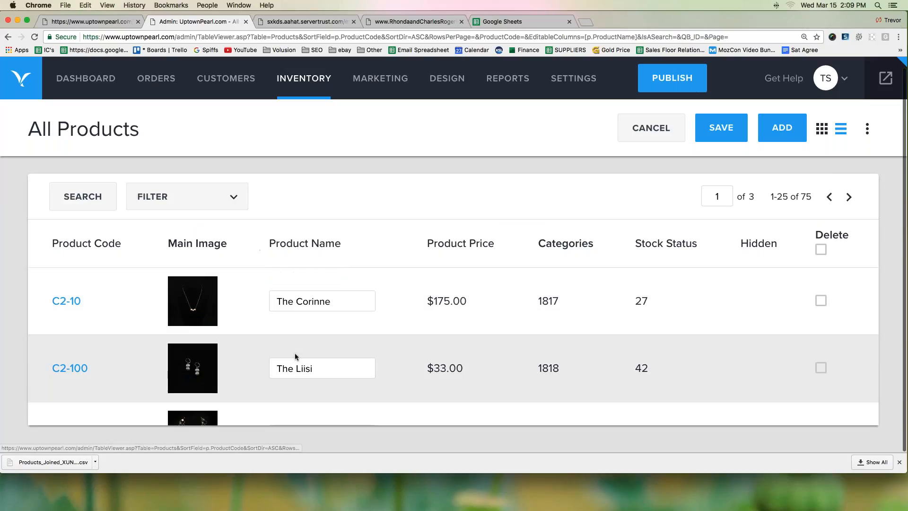
pyautogui.click(336, 297)
pyautogui.write('Product')
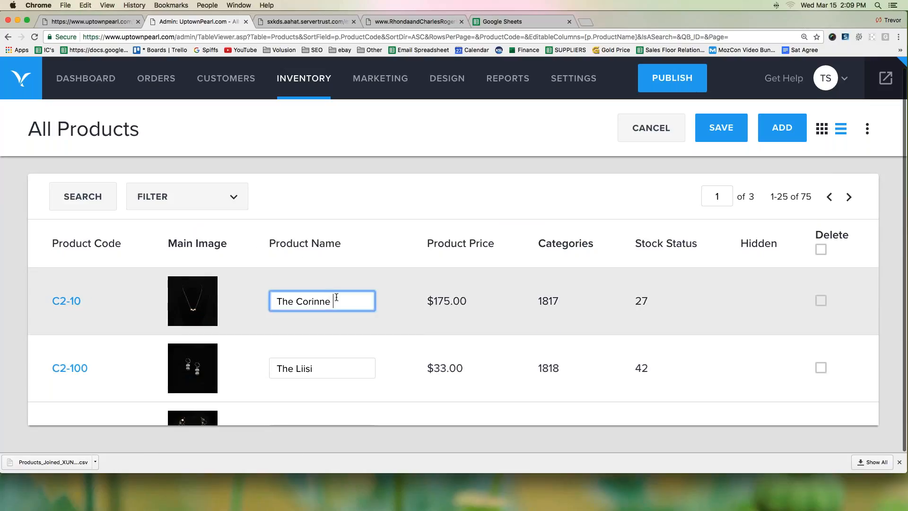
pyautogui.press('Tab')
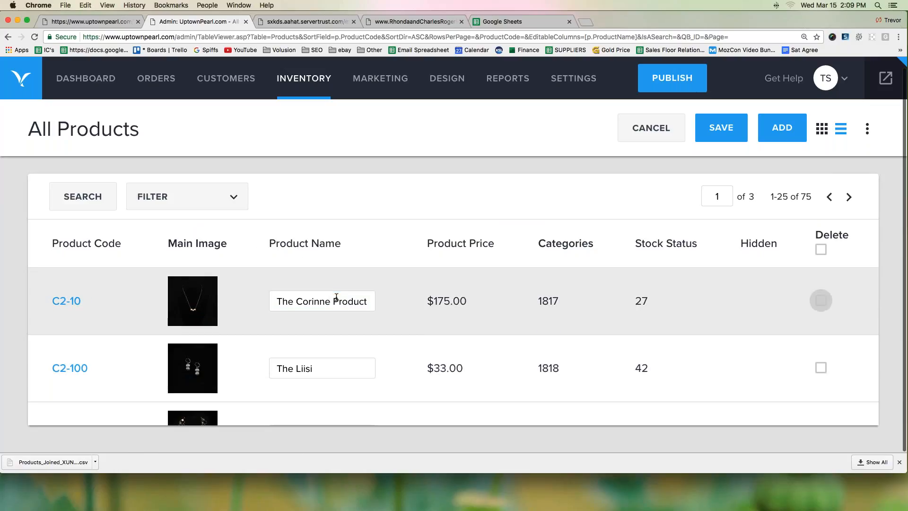
pyautogui.click(337, 368)
pyautogui.write('Ear')
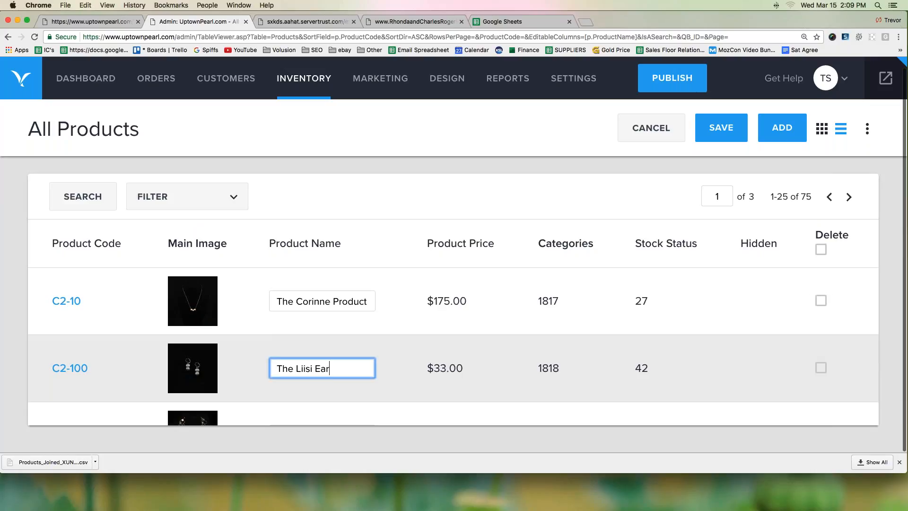
pyautogui.write('rings')
pyautogui.press('Tab')
pyautogui.scroll(-1, 296, 365)
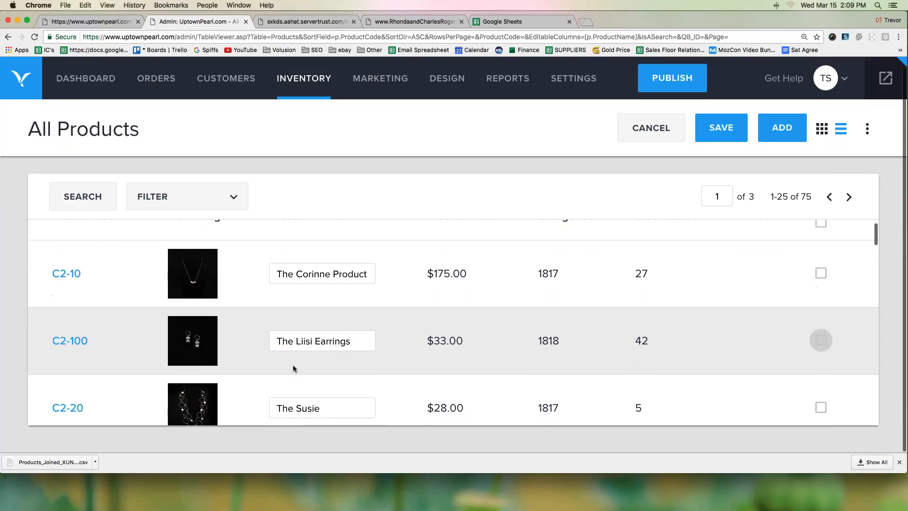
# Rename product C2-20 as "The Susie Necklace".
pyautogui.click(341, 410)
pyautogui.write('Nekcla')
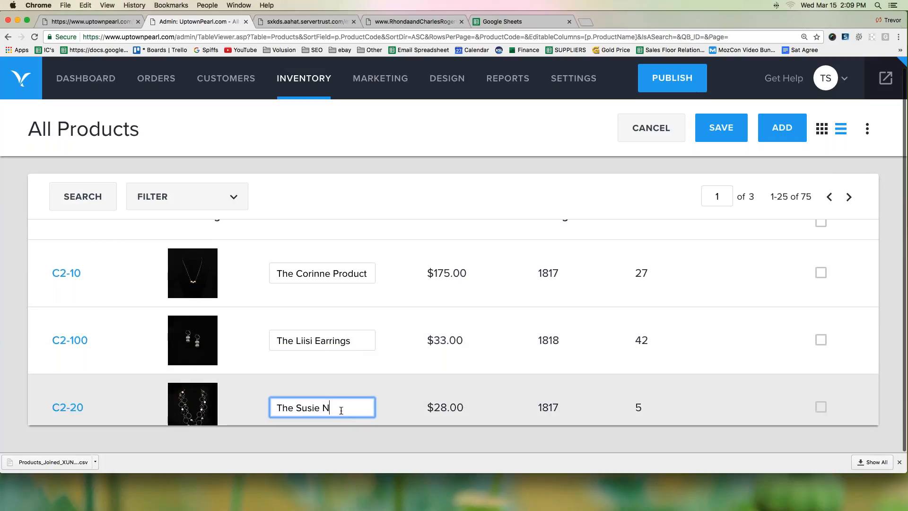
pyautogui.press('BackSpace')
pyautogui.press('BackSpace')
pyautogui.press('BackSpace')
pyautogui.press('BackSpace')
pyautogui.write('cklace')
pyautogui.scroll(1, 234, 353)
pyautogui.scroll(1, 265, 340)
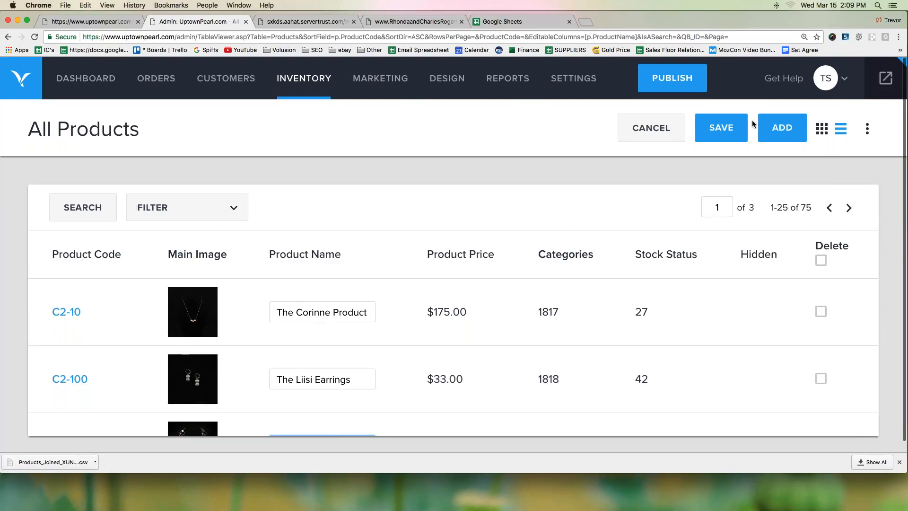
pyautogui.moveTo(702, 104); pyautogui.dragTo(703, 147)
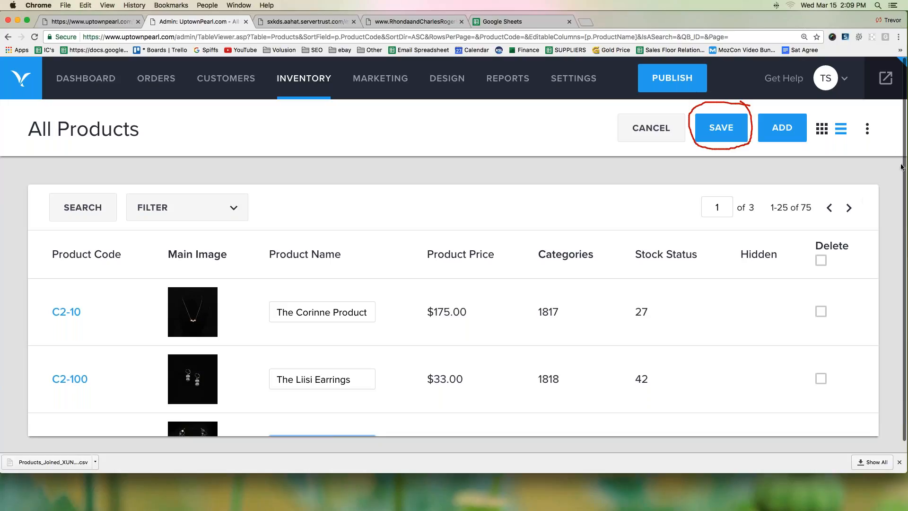
# Remove the words added to the first three product names, restoring The Corinne, The Liisi and The Susie.
pyautogui.doubleClick(331, 312)
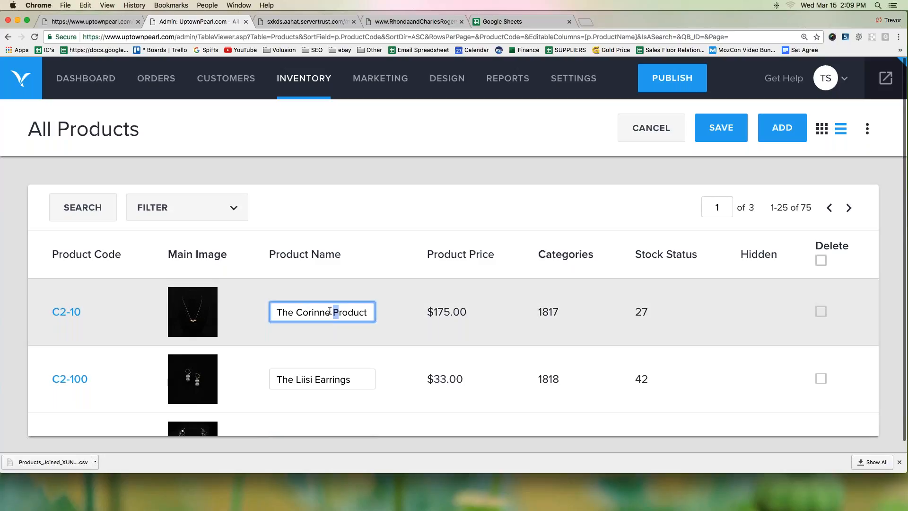
pyautogui.moveTo(330, 311); pyautogui.dragTo(358, 308)
pyautogui.press('BackSpace')
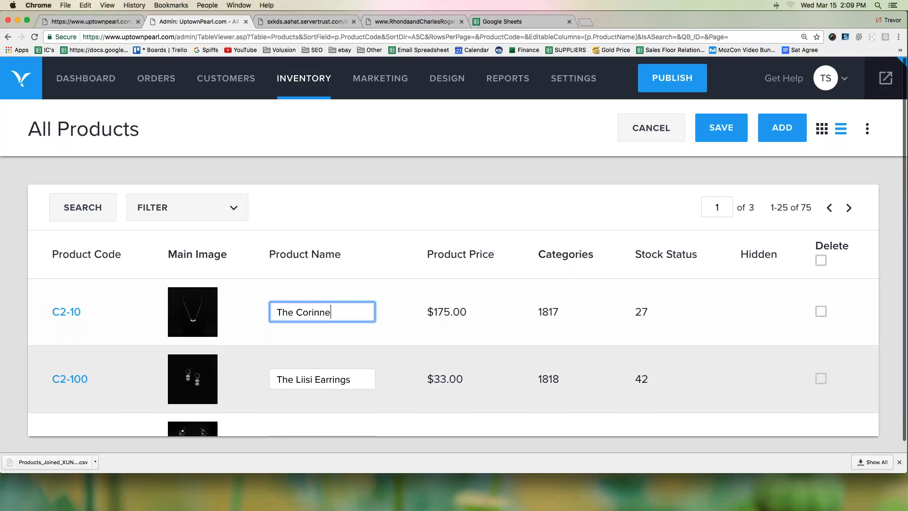
pyautogui.moveTo(315, 379)
pyautogui.mouseDown()
pyautogui.moveTo(352, 379)
pyautogui.moveTo(314, 379)
pyautogui.mouseUp()
pyautogui.press('BackSpace')
pyautogui.press('BackSpace')
pyautogui.scroll(-3, 322, 379)
pyautogui.moveTo(323, 340); pyautogui.dragTo(365, 344)
pyautogui.press('BackSpace')
pyautogui.scroll(3, 365, 344)
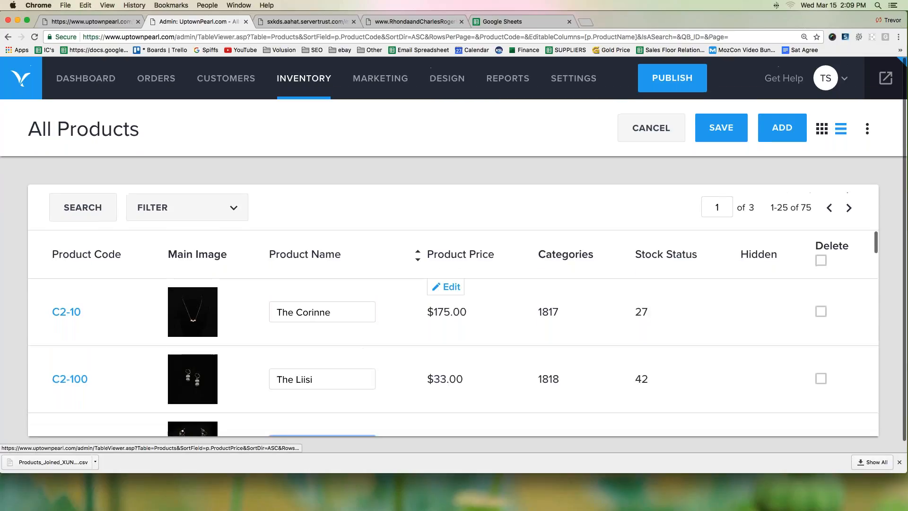
# Make the Product Price column editable, leaving the page without saving, and set The Corinne's price to 185.00.
pyautogui.click(449, 289)
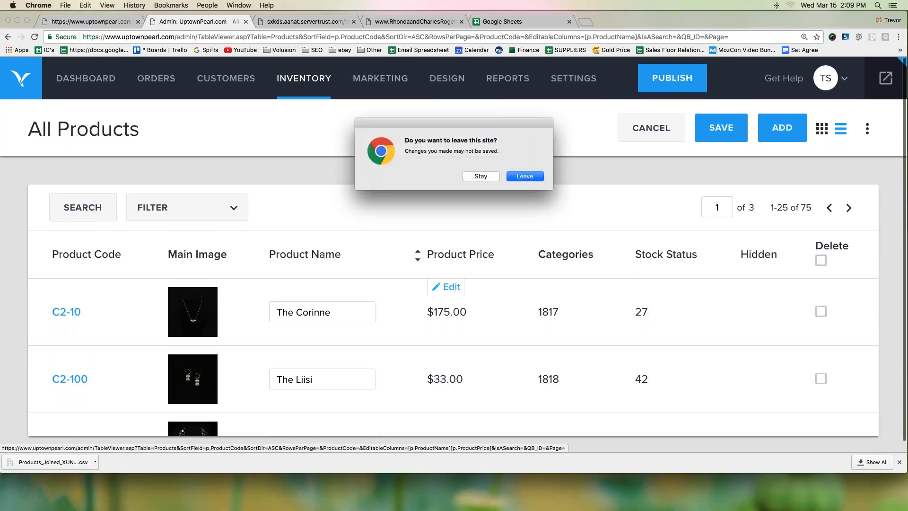
pyautogui.click(528, 176)
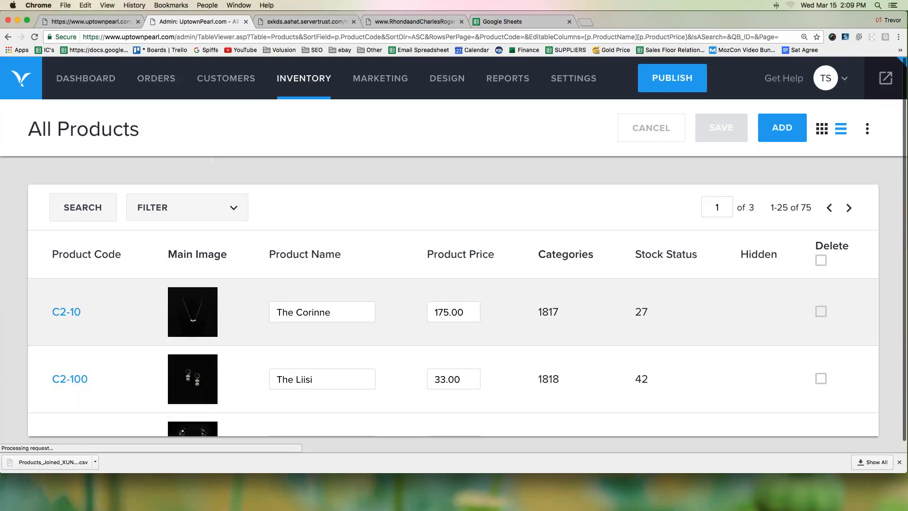
pyautogui.click(456, 317)
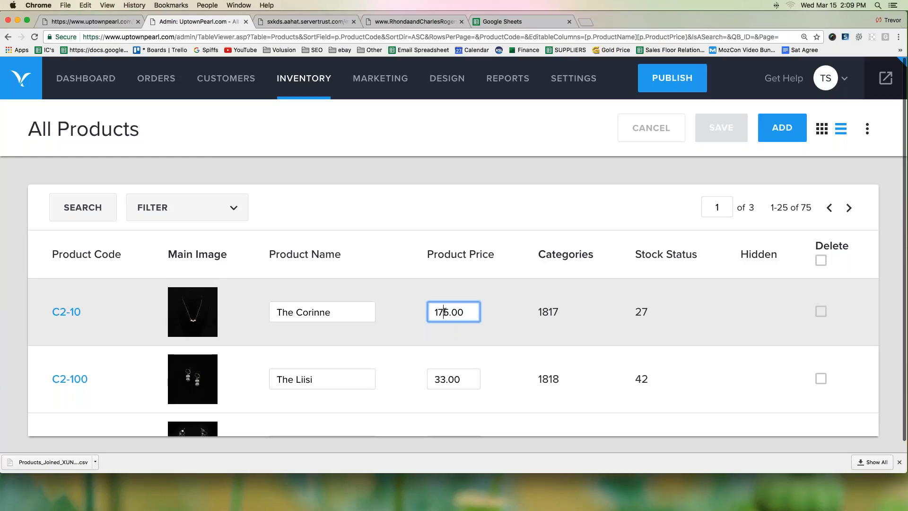
pyautogui.press('BackSpace')
pyautogui.press('BackSpace')
pyautogui.write('18')
# Set The Liisi's product price to 33.99.
pyautogui.click(460, 379)
pyautogui.press('BackSpace')
pyautogui.press('BackSpace')
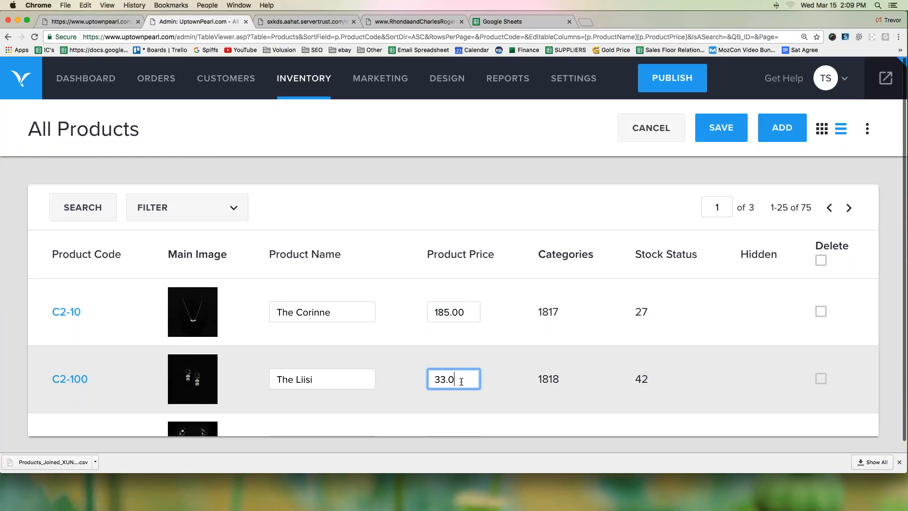
pyautogui.write('99')
# Set The Susie's product price to 18.49.
pyautogui.scroll(-3, 462, 372)
pyautogui.moveTo(466, 329); pyautogui.dragTo(418, 326)
pyautogui.write('18.')
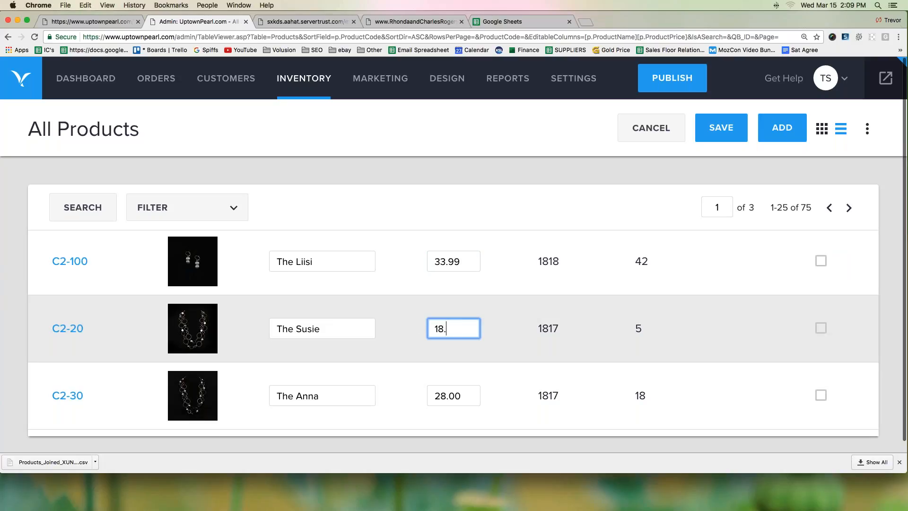
pyautogui.write('49')
pyautogui.scroll(2, 409, 321)
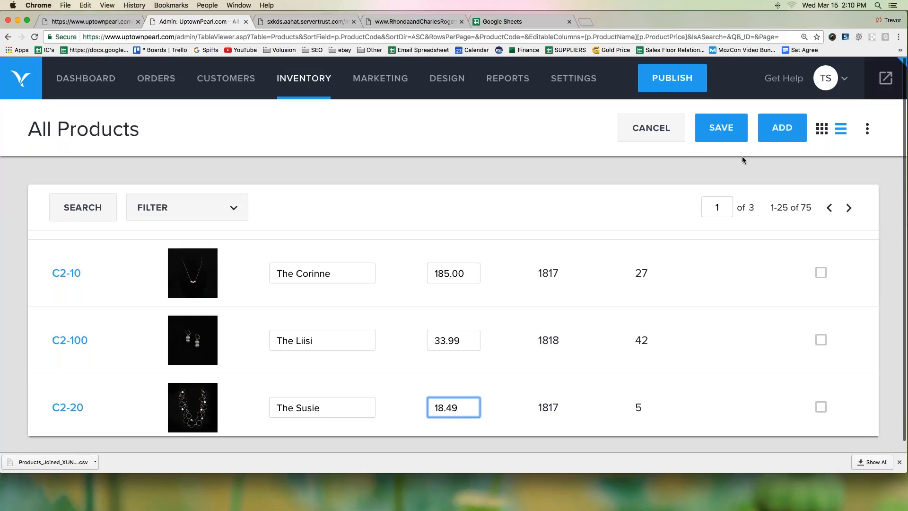
pyautogui.moveTo(747, 106)
pyautogui.mouseDown()
pyautogui.moveTo(710, 114)
pyautogui.moveTo(698, 143)
pyautogui.moveTo(734, 144)
pyautogui.moveTo(742, 110)
pyautogui.mouseUp()
pyautogui.scroll(2, 449, 300)
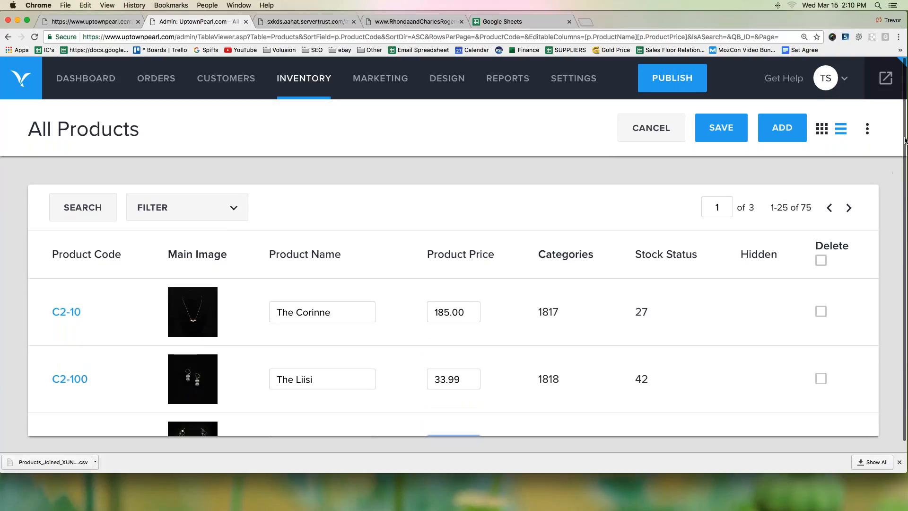
# Open the store's categories and show them as a list with their category IDs.
pyautogui.moveTo(577, 297); pyautogui.dragTo(542, 296)
pyautogui.moveTo(307, 79)
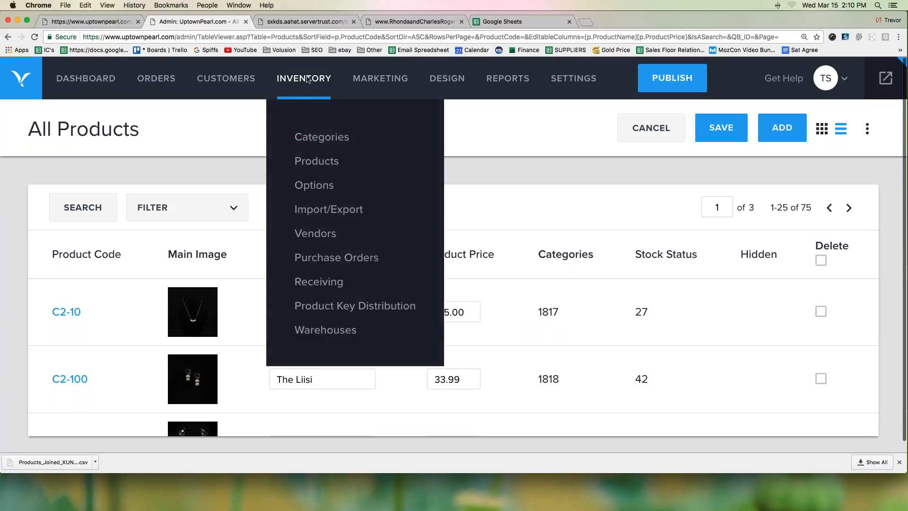
pyautogui.click(322, 136)
pyautogui.click(526, 176)
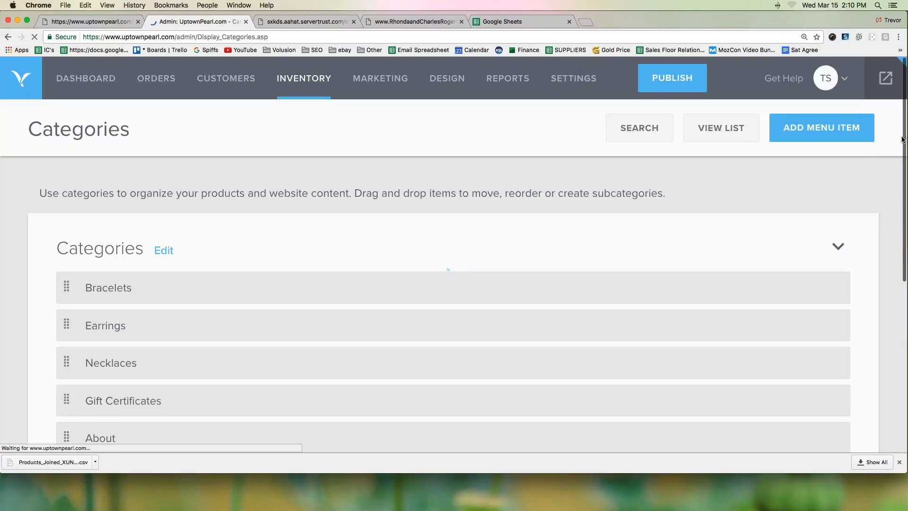
pyautogui.moveTo(680, 130); pyautogui.dragTo(726, 154)
pyautogui.moveTo(755, 112); pyautogui.dragTo(727, 103)
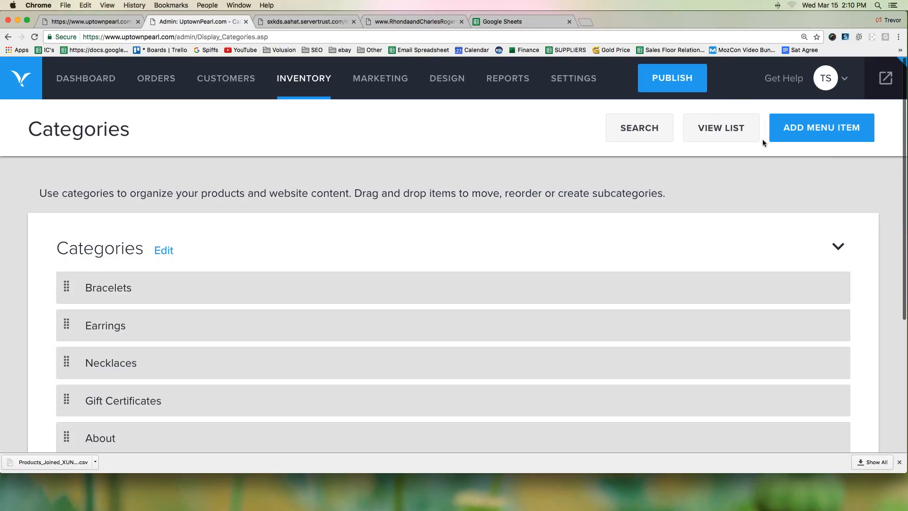
pyautogui.click(709, 131)
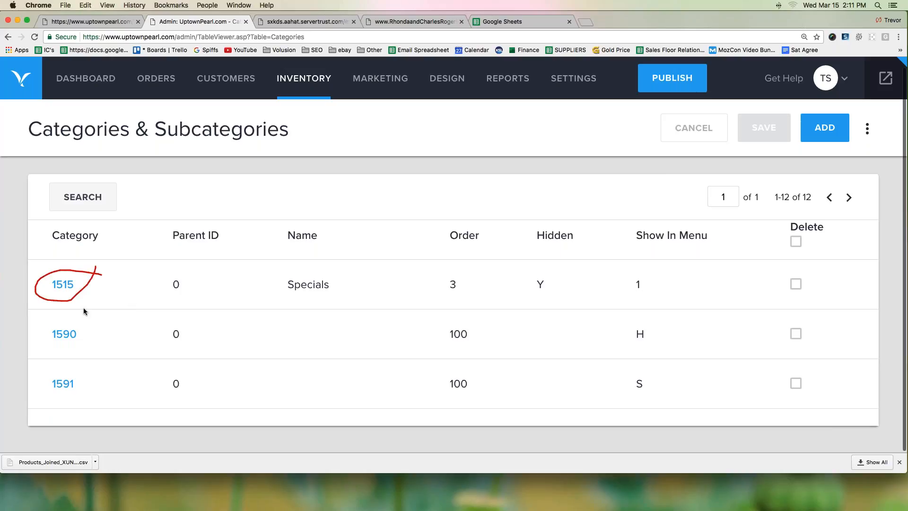
pyautogui.moveTo(27, 334); pyautogui.dragTo(92, 316)
pyautogui.moveTo(65, 373); pyautogui.dragTo(84, 370)
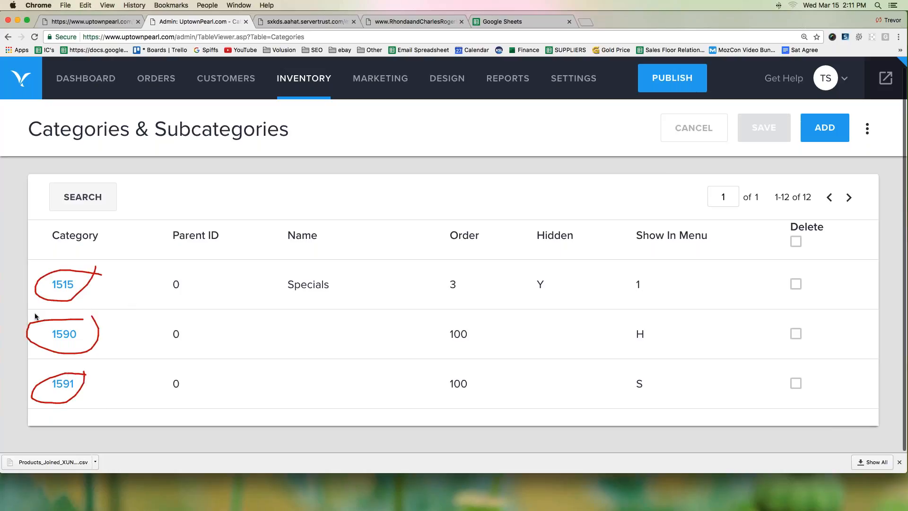
pyautogui.moveTo(114, 266)
pyautogui.mouseDown()
pyautogui.moveTo(143, 260)
pyautogui.moveTo(270, 273)
pyautogui.moveTo(269, 264)
pyautogui.mouseUp()
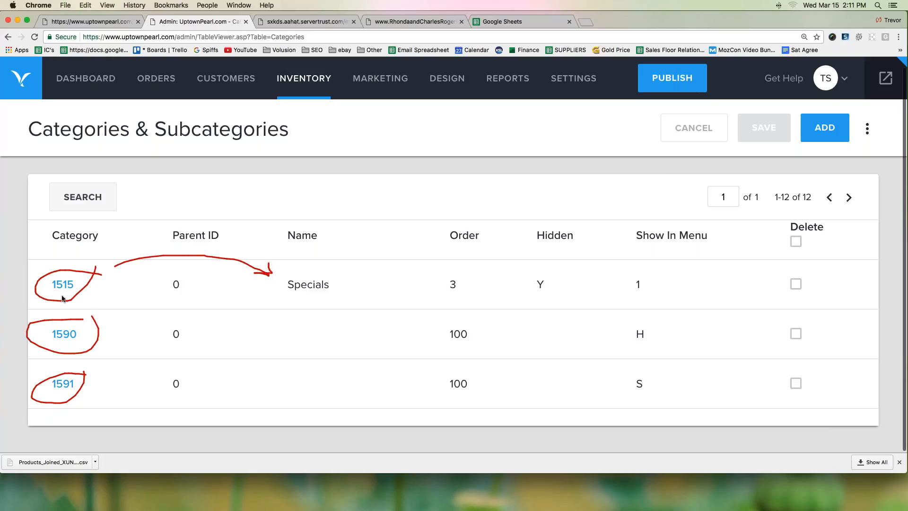
pyautogui.moveTo(52, 292); pyautogui.dragTo(70, 293)
pyautogui.press('Escape')
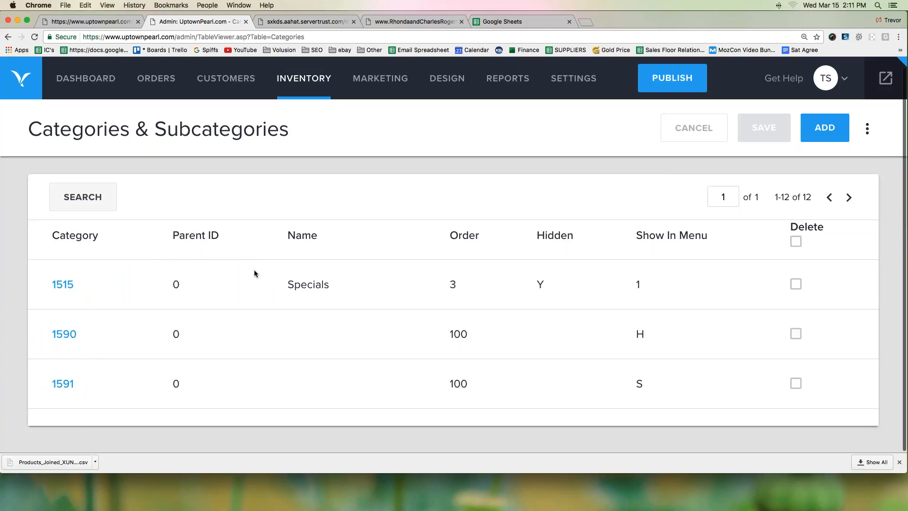
# Make the Categories column editable in the product list and add category 1515 to The Corinne and The Liisi.
pyautogui.moveTo(305, 83)
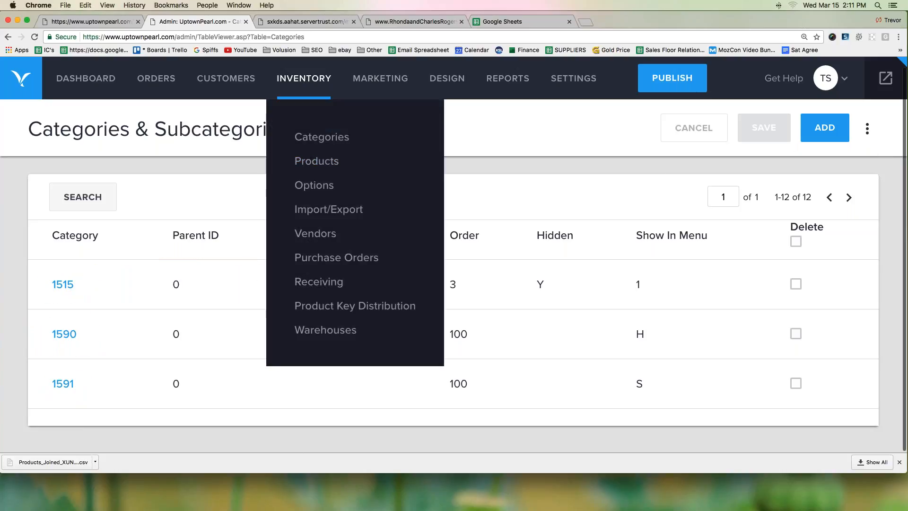
pyautogui.click(311, 161)
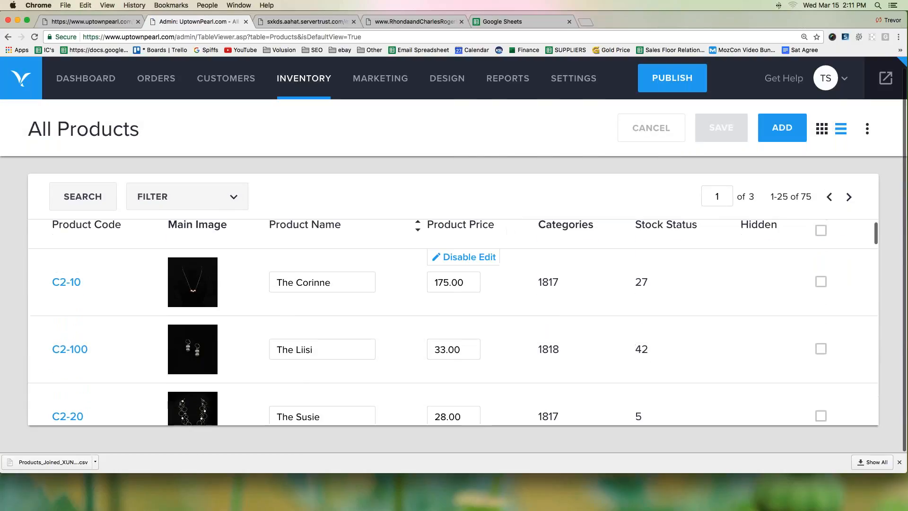
pyautogui.click(567, 267)
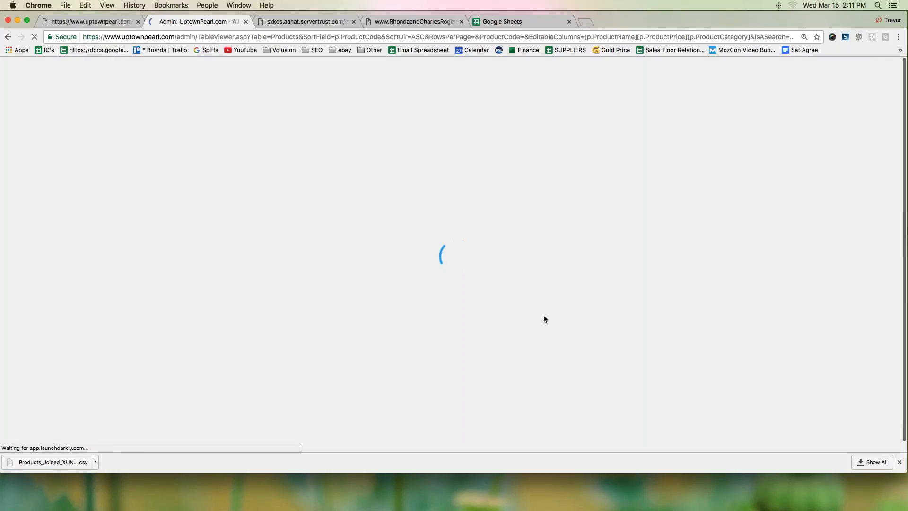
pyautogui.click(553, 312)
pyautogui.write(', 1815')
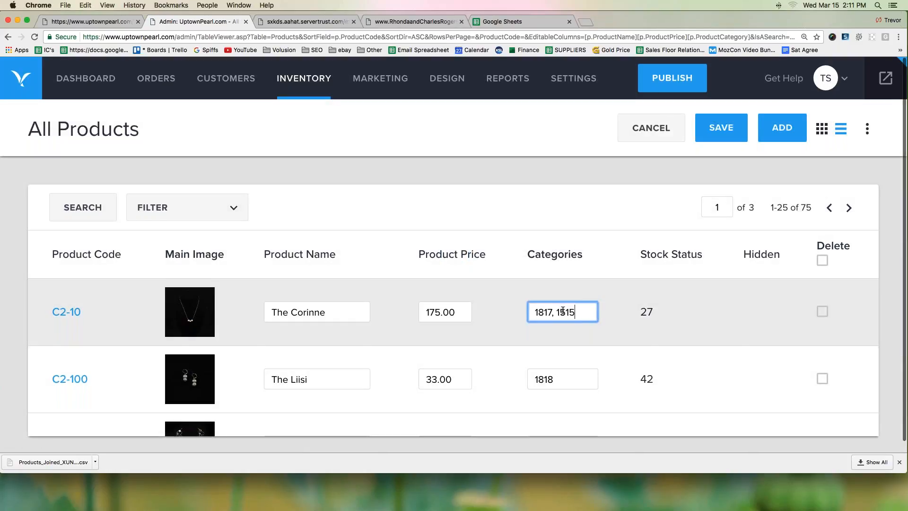
pyautogui.click(562, 377)
pyautogui.write(', 1515')
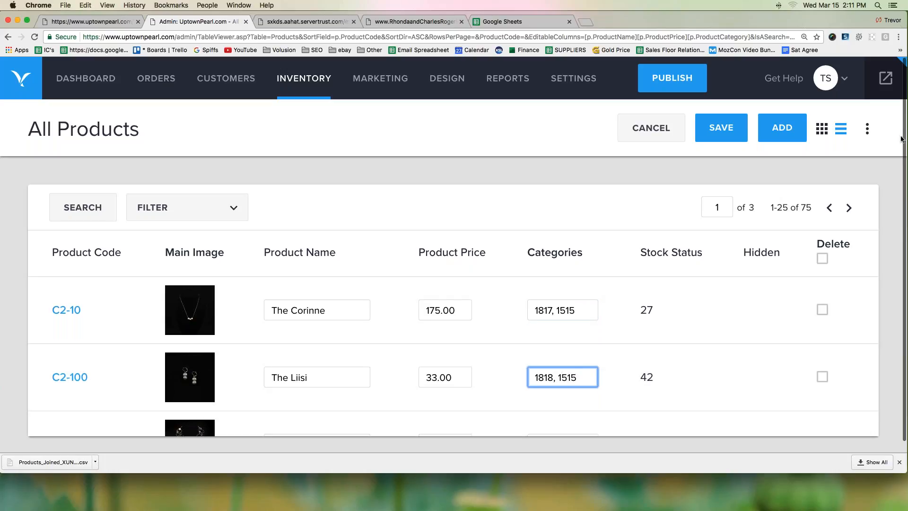
pyautogui.moveTo(524, 271)
pyautogui.mouseDown()
pyautogui.moveTo(528, 291)
pyautogui.moveTo(553, 303)
pyautogui.mouseUp()
pyautogui.click(552, 303)
pyautogui.moveTo(556, 317)
pyautogui.mouseDown()
pyautogui.moveTo(578, 282)
pyautogui.moveTo(554, 311)
pyautogui.moveTo(579, 303)
pyautogui.mouseUp()
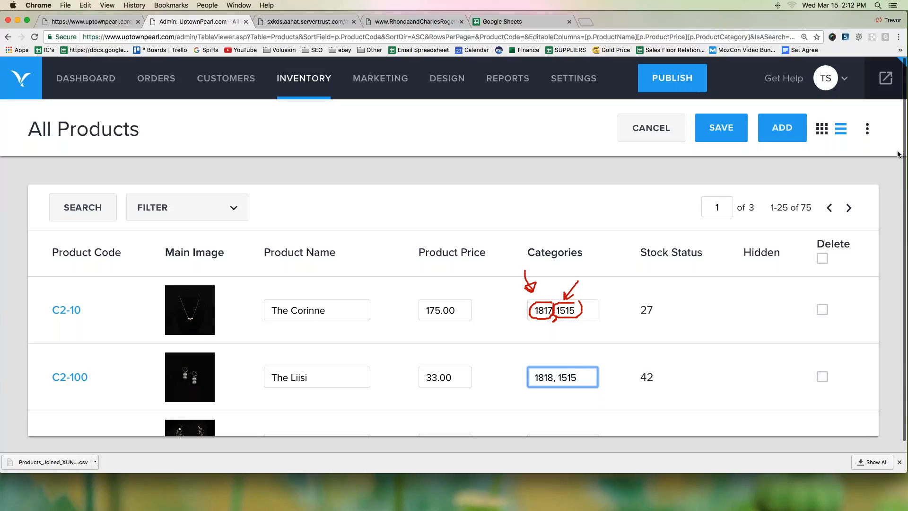
pyautogui.moveTo(710, 244)
pyautogui.mouseDown()
pyautogui.moveTo(626, 242)
pyautogui.moveTo(689, 274)
pyautogui.moveTo(704, 234)
pyautogui.mouseUp()
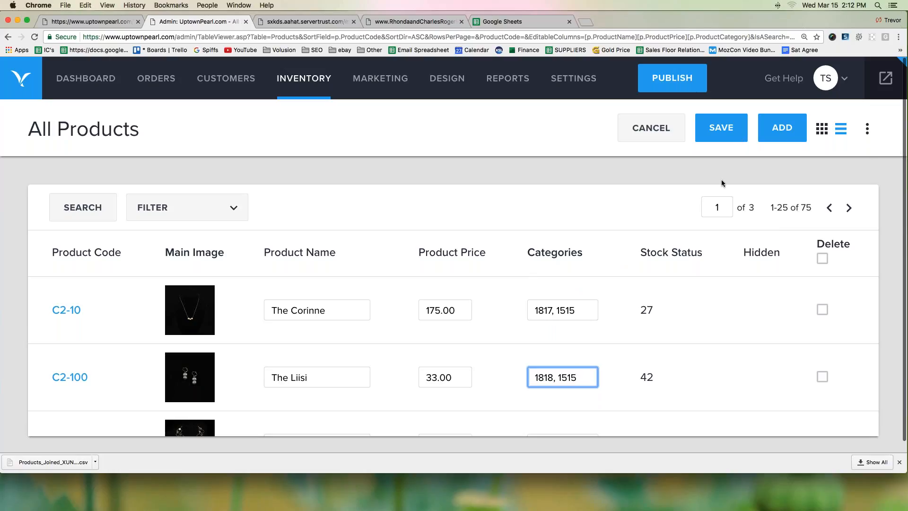
pyautogui.click(776, 169)
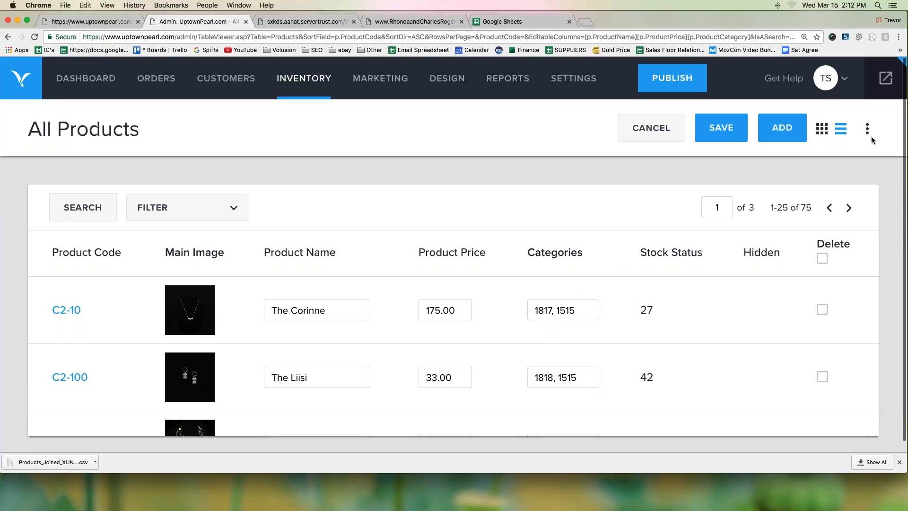
pyautogui.moveTo(879, 111)
pyautogui.mouseDown()
pyautogui.moveTo(863, 115)
pyautogui.moveTo(870, 147)
pyautogui.moveTo(884, 135)
pyautogui.moveTo(876, 112)
pyautogui.mouseUp()
pyautogui.moveTo(821, 101); pyautogui.dragTo(863, 105)
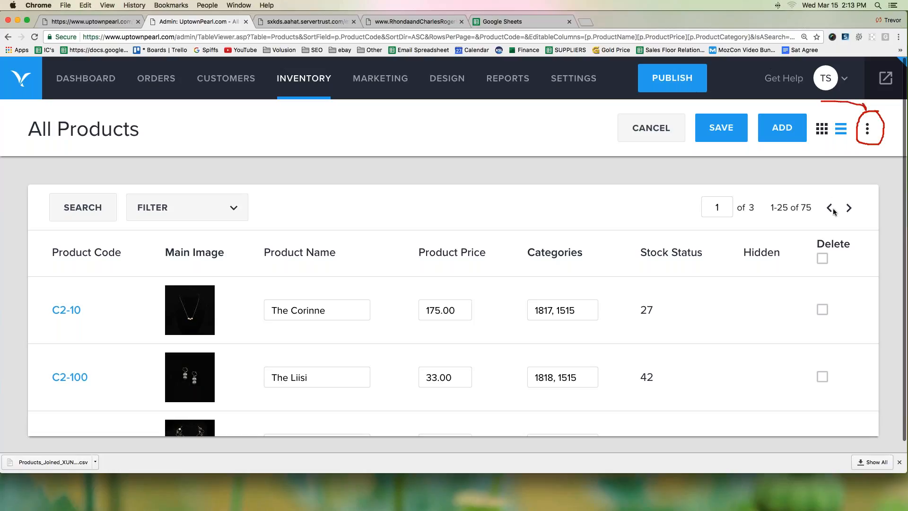
pyautogui.press('Escape')
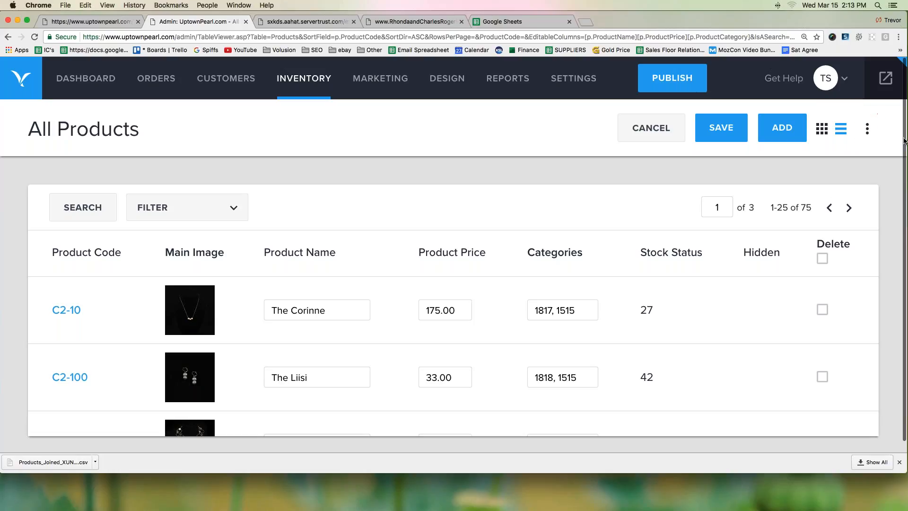
# Customize the product list's columns view to show 150 results per page.
pyautogui.click(868, 128)
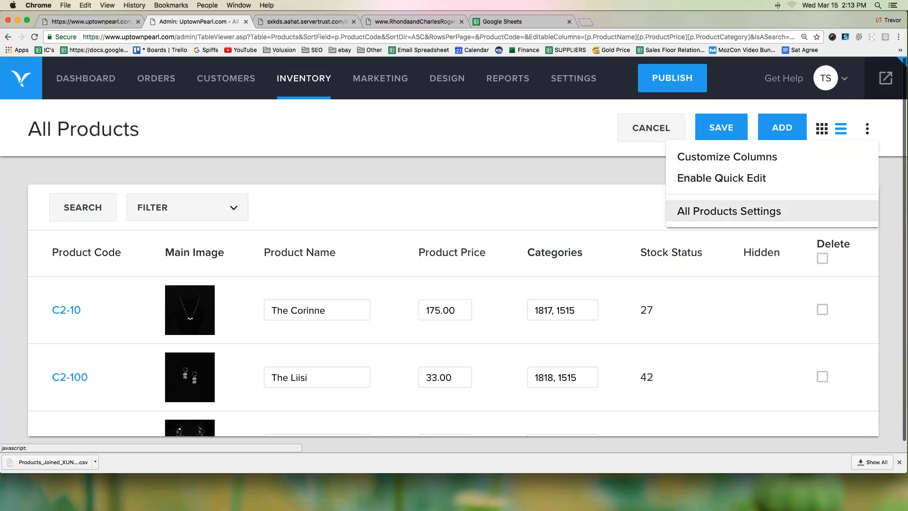
pyautogui.click(720, 162)
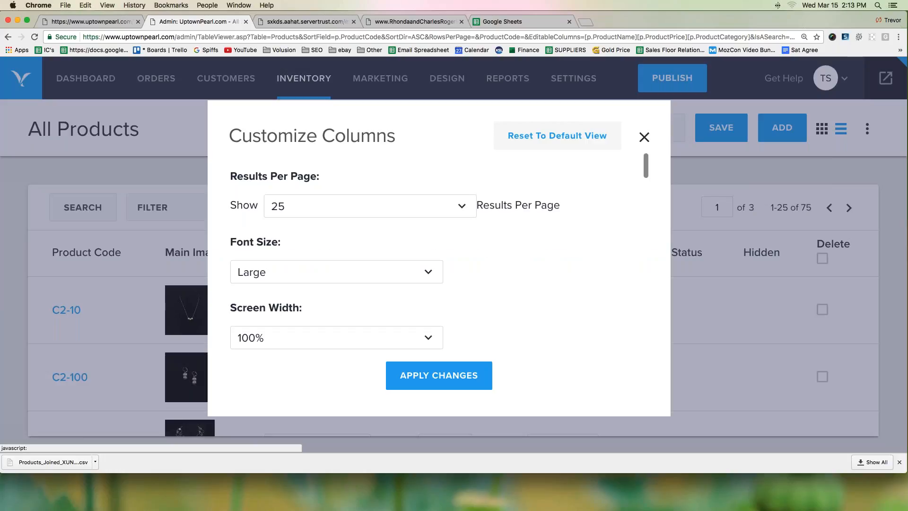
pyautogui.click(321, 208)
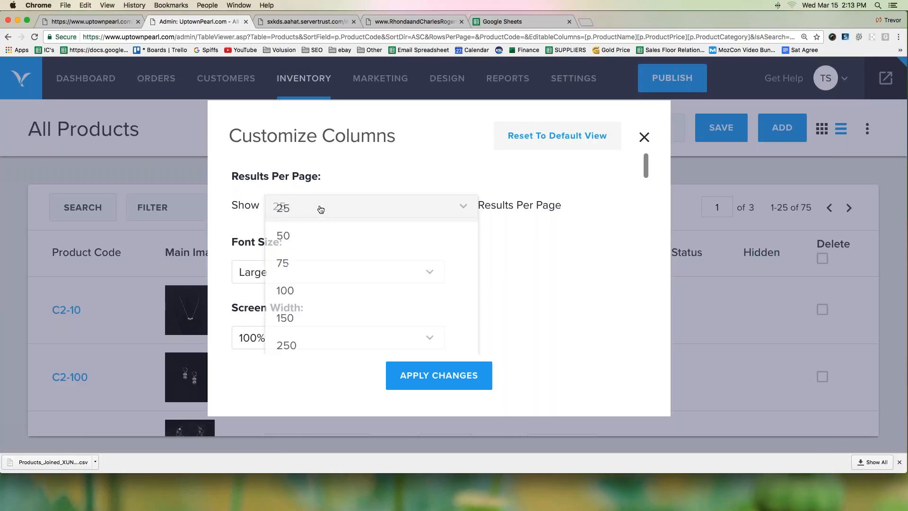
pyautogui.click(314, 235)
pyautogui.click(333, 213)
pyautogui.scroll(-4, 333, 254)
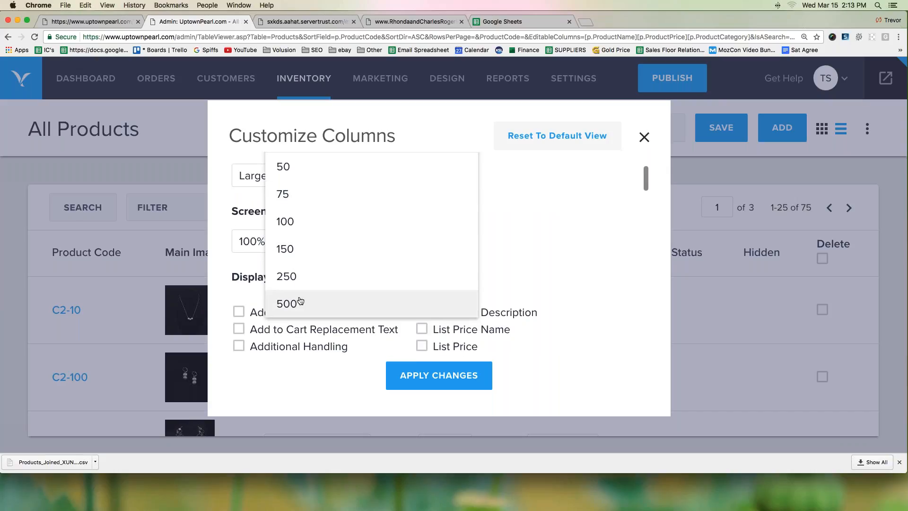
pyautogui.scroll(3, 358, 266)
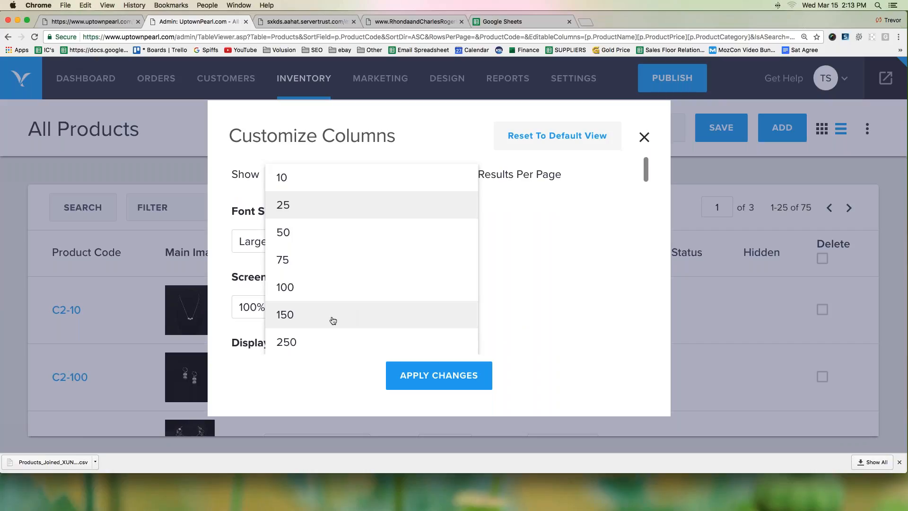
pyautogui.click(305, 316)
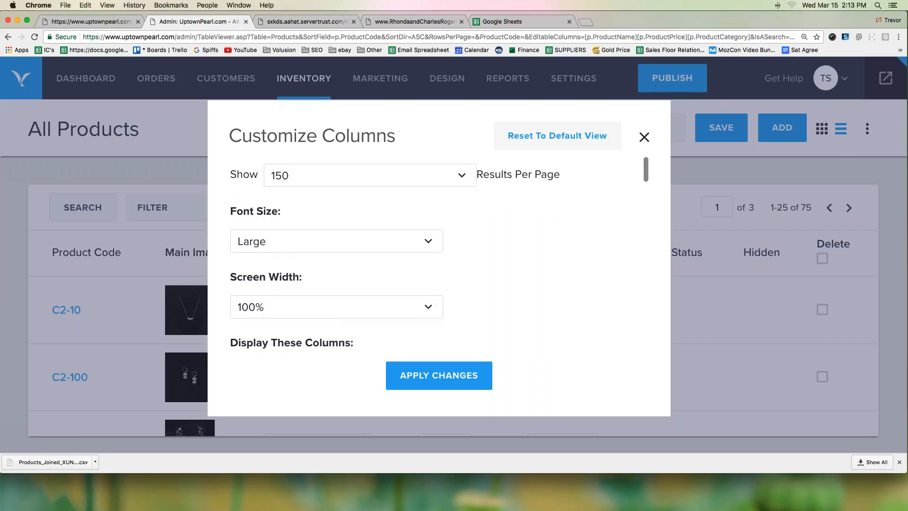
# Check the font size and screen width options of the product list, selecting Large and 100%.
pyautogui.click(344, 246)
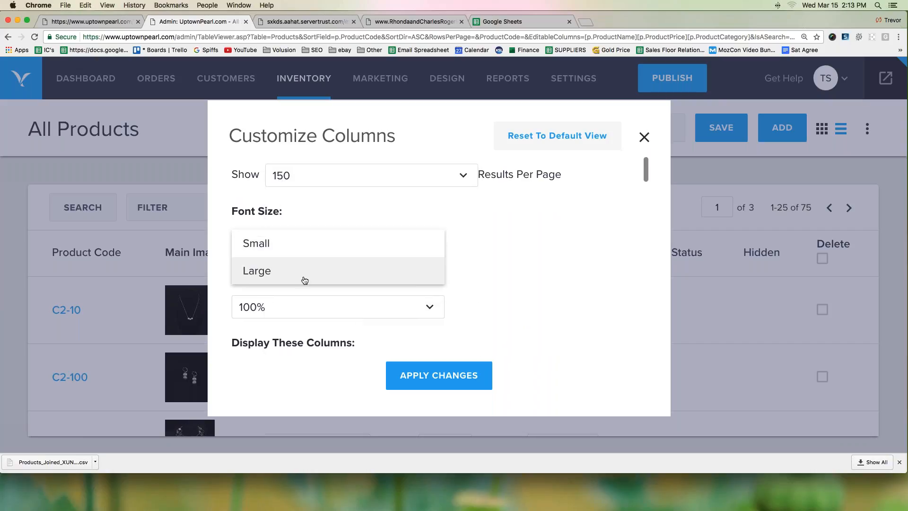
pyautogui.click(289, 267)
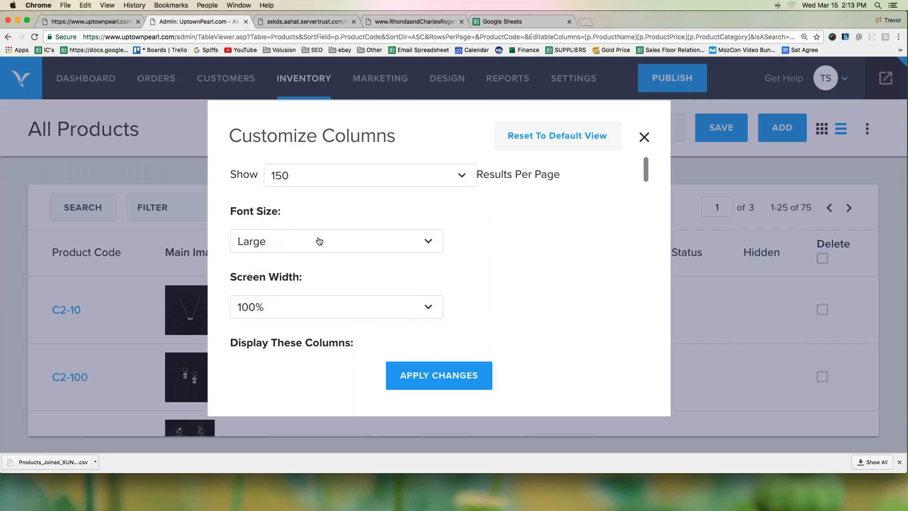
pyautogui.scroll(-1, 318, 240)
pyautogui.scroll(-2, 316, 240)
pyautogui.scroll(-1, 316, 246)
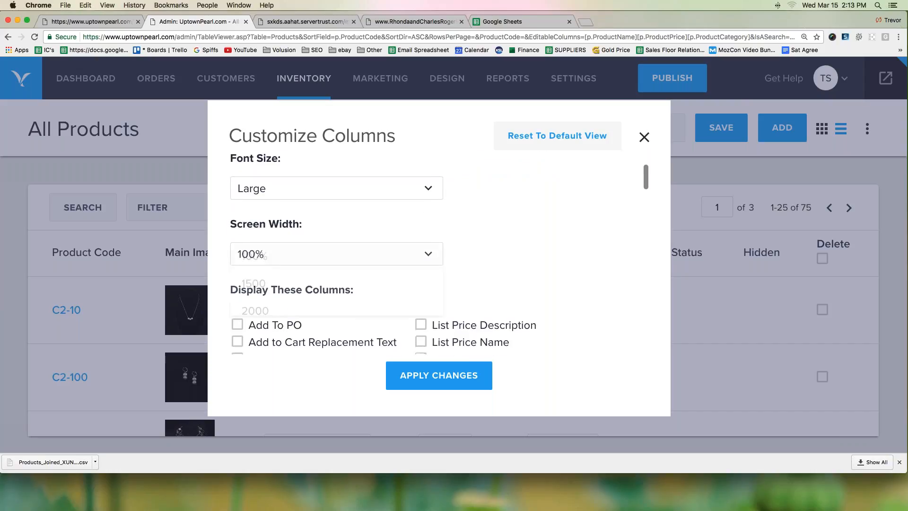
pyautogui.click(307, 255)
pyautogui.click(310, 258)
# Include Meta Tag Title among the columns displayed in the product list.
pyautogui.scroll(-3, 330, 245)
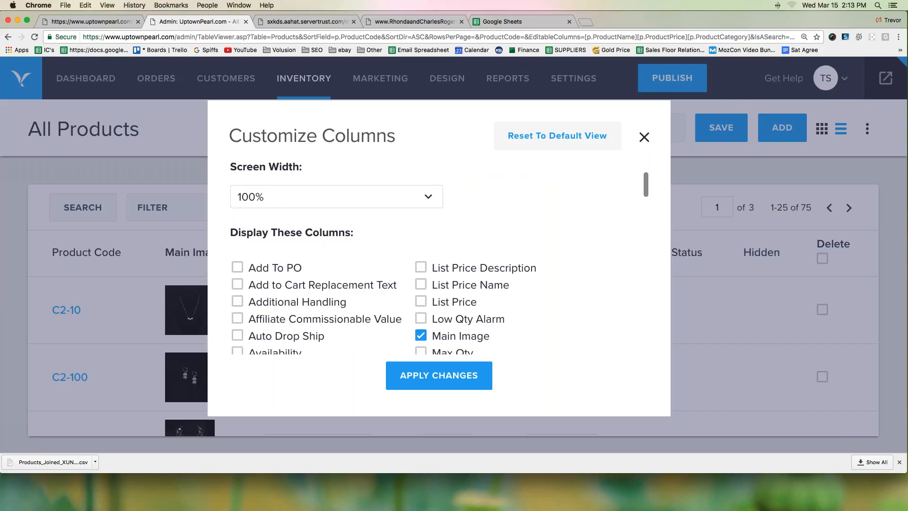
pyautogui.scroll(-2, 331, 247)
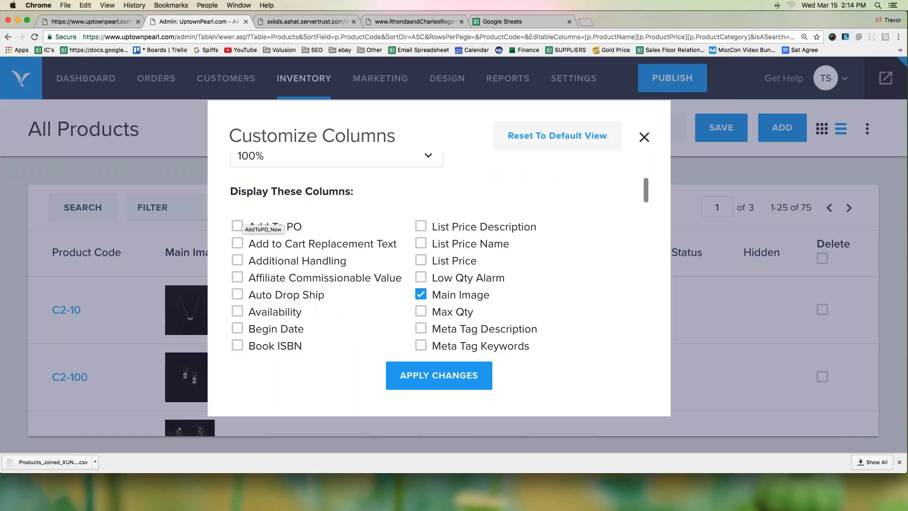
pyautogui.scroll(-2, 429, 305)
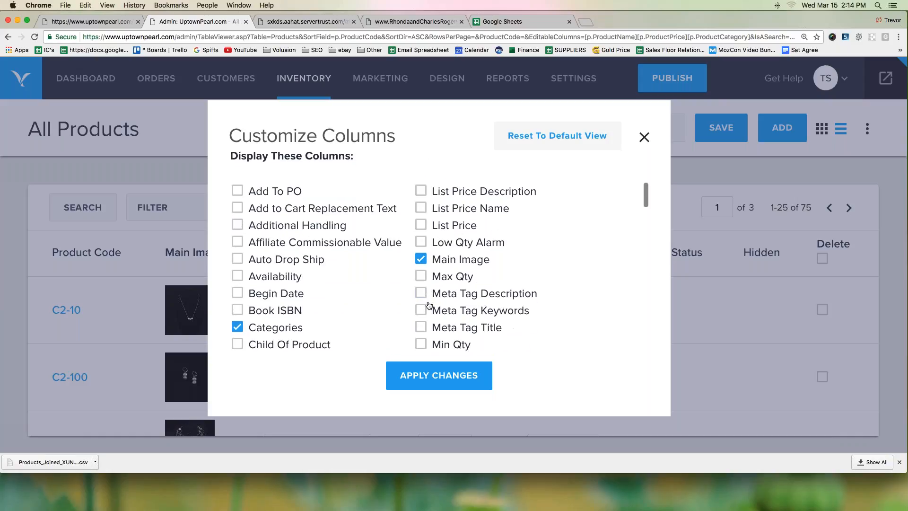
pyautogui.click(421, 331)
pyautogui.click(421, 328)
pyautogui.click(421, 328)
pyautogui.moveTo(518, 321)
pyautogui.mouseDown()
pyautogui.moveTo(397, 319)
pyautogui.moveTo(426, 334)
pyautogui.moveTo(509, 335)
pyautogui.mouseUp()
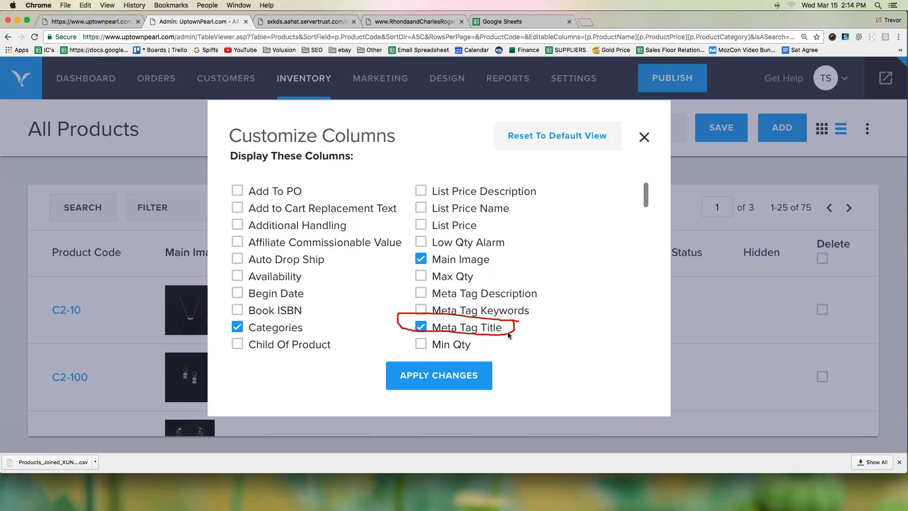
pyautogui.click(862, 194)
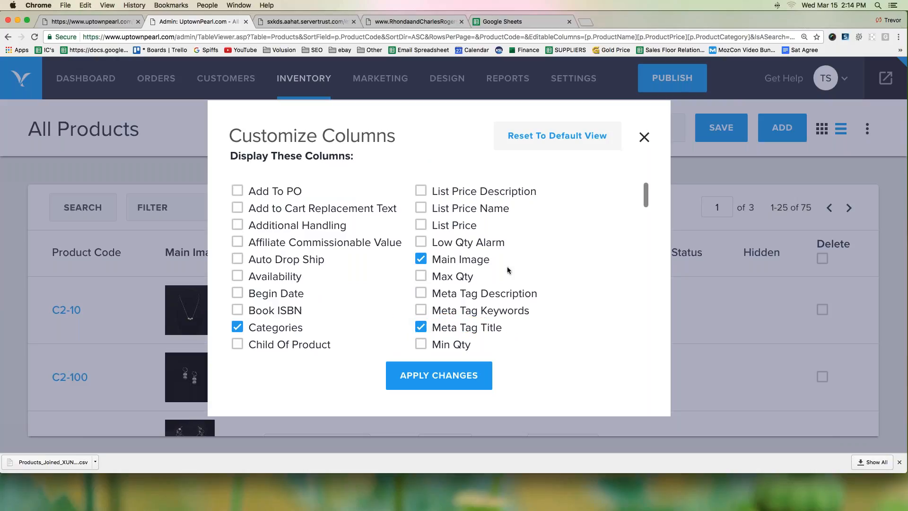
# Exclude the Stock Status and Hidden columns from the displayed columns.
pyautogui.moveTo(643, 191); pyautogui.dragTo(644, 207)
pyautogui.moveTo(646, 198); pyautogui.dragTo(648, 310)
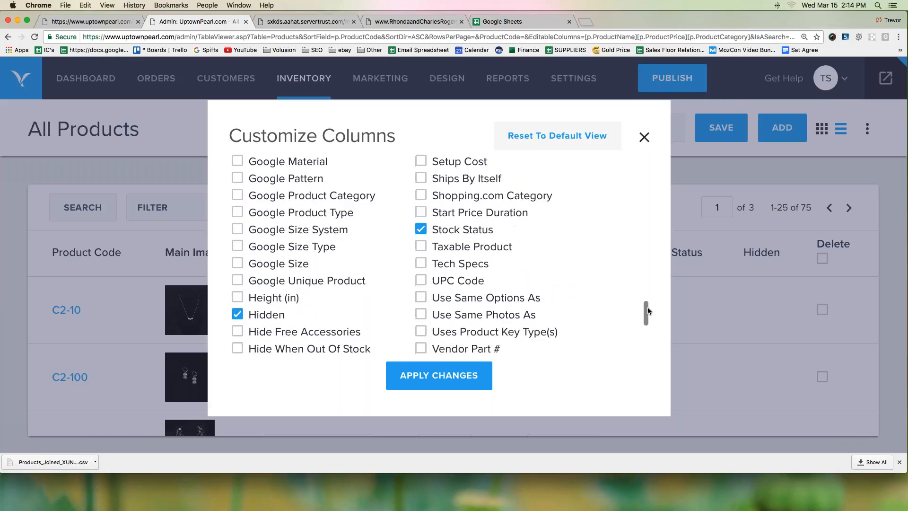
pyautogui.click(421, 230)
pyautogui.click(235, 316)
pyautogui.scroll(10, 396, 324)
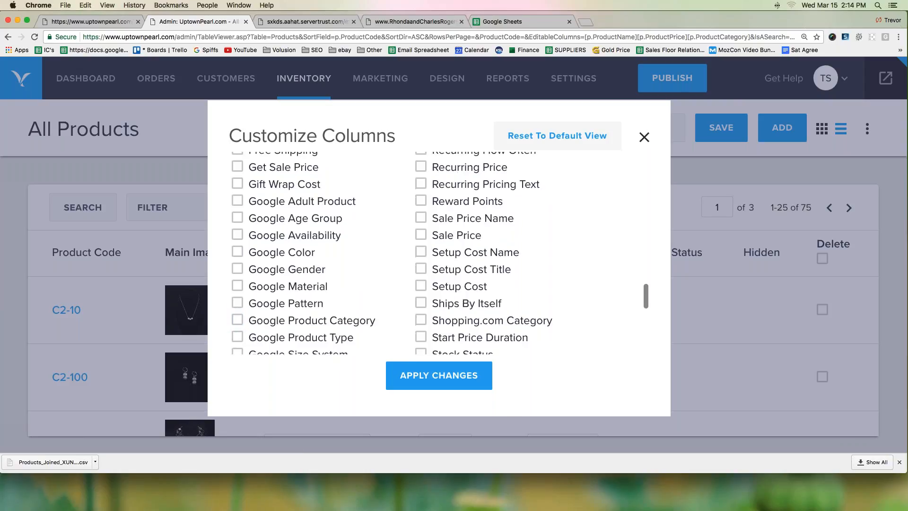
pyautogui.scroll(8, 440, 252)
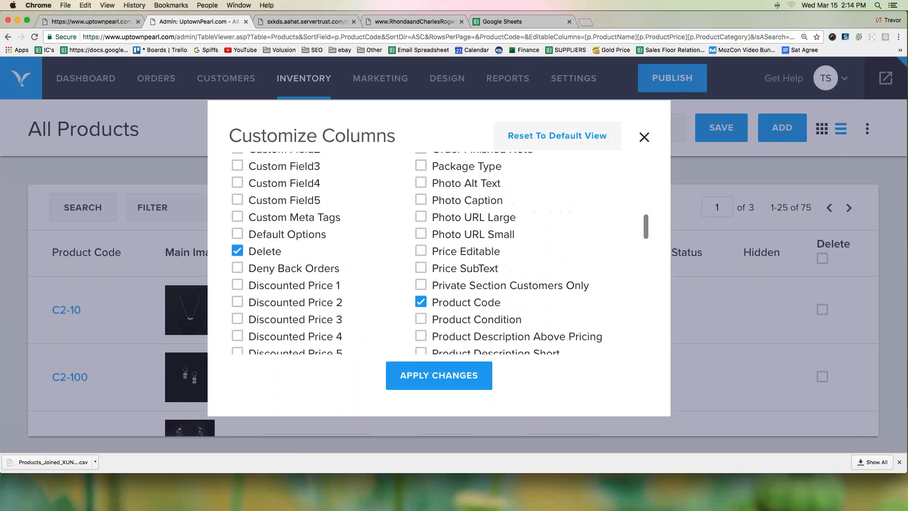
pyautogui.scroll(3, 585, 271)
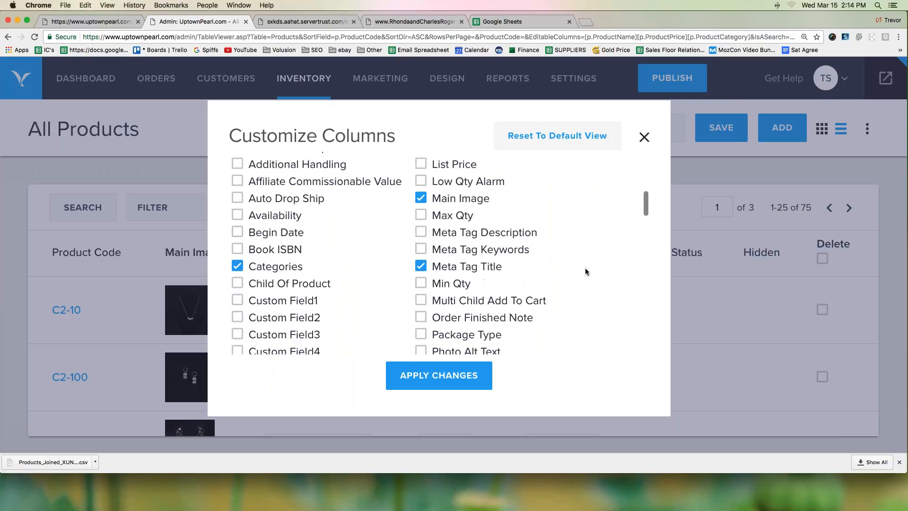
# Add Meta Tag Description to the product list's displayed columns, apply the changes and make that column editable.
pyautogui.click(421, 231)
pyautogui.click(434, 376)
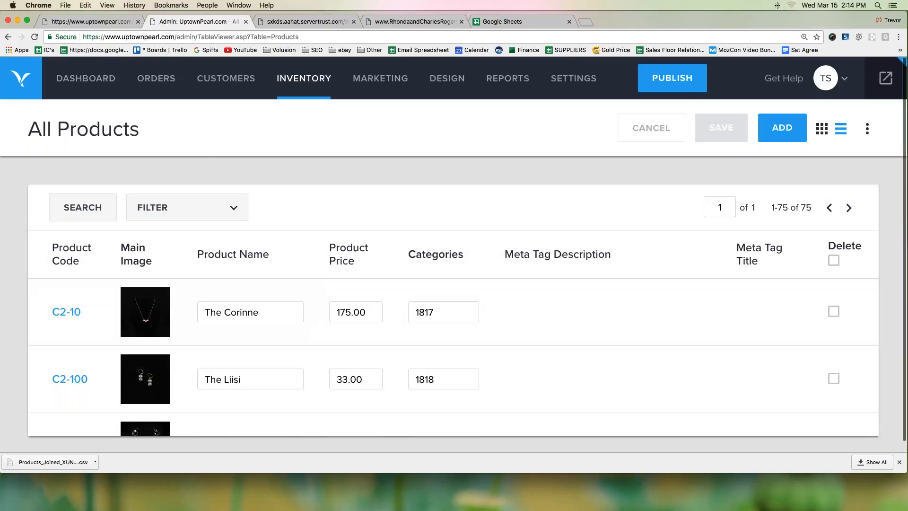
pyautogui.scroll(-5, 455, 284)
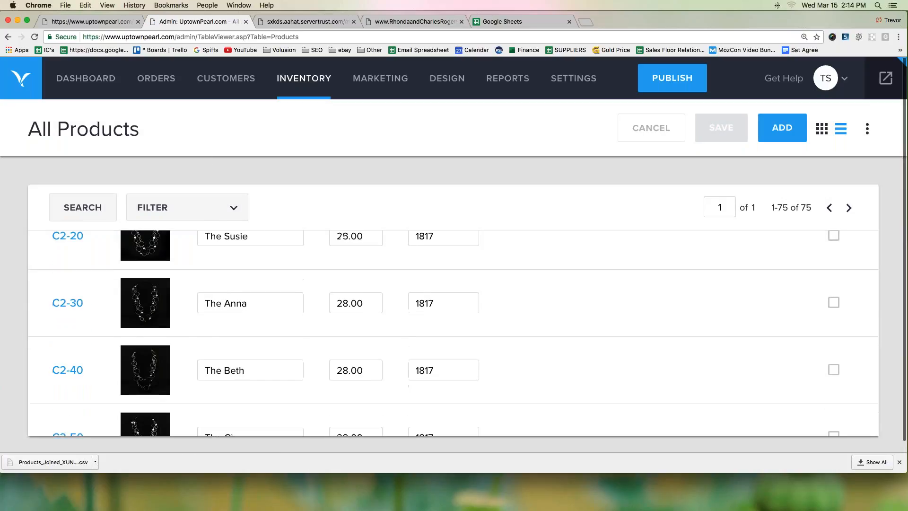
pyautogui.scroll(5, 456, 284)
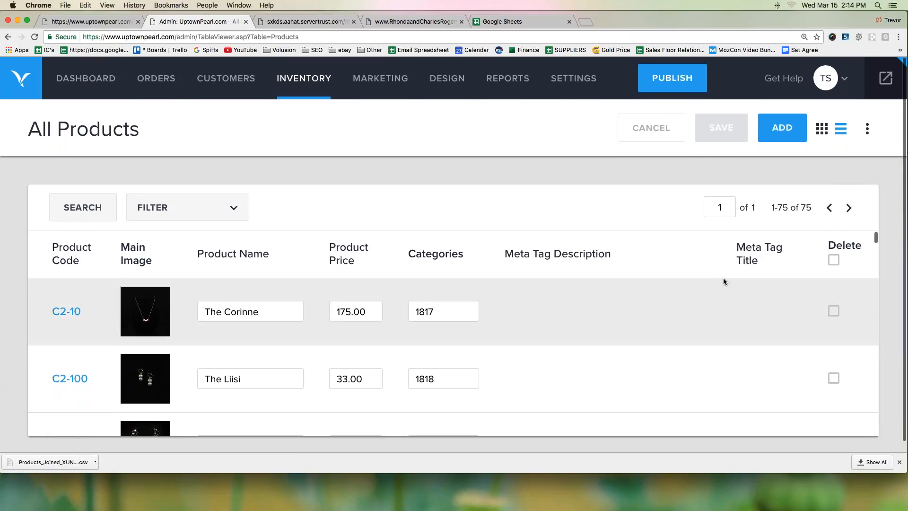
pyautogui.click(529, 285)
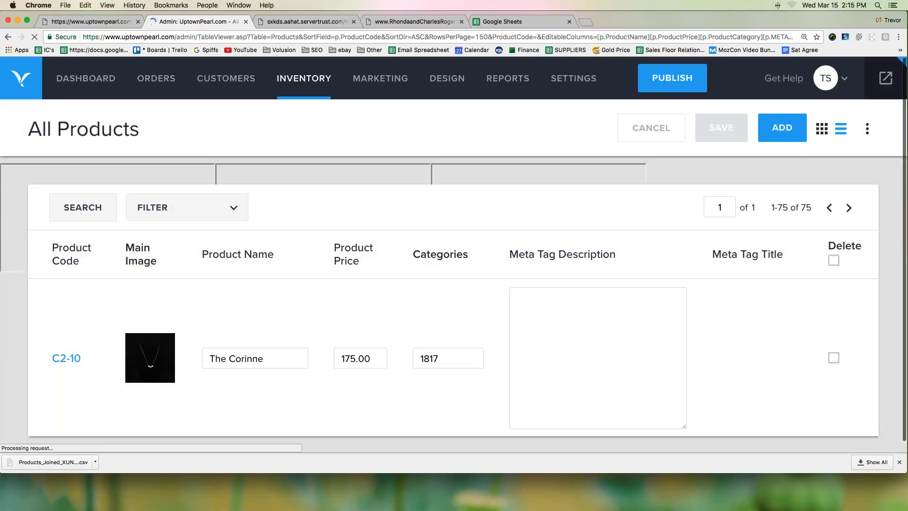
# Enter "This is my meta tag description. Blah blah blah..." as the meta tag description of product C2-10.
pyautogui.click(560, 311)
pyautogui.write('This is')
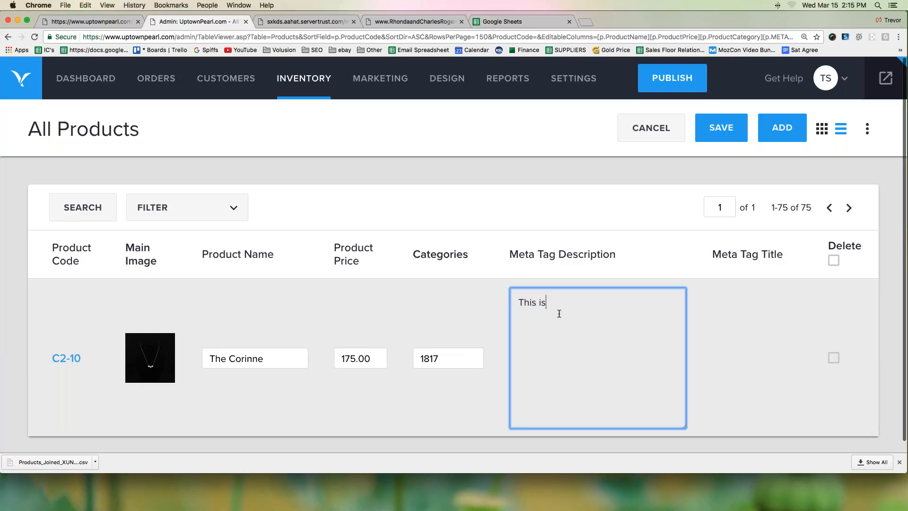
pyautogui.write(' my meta tag description. Blah blah blah...')
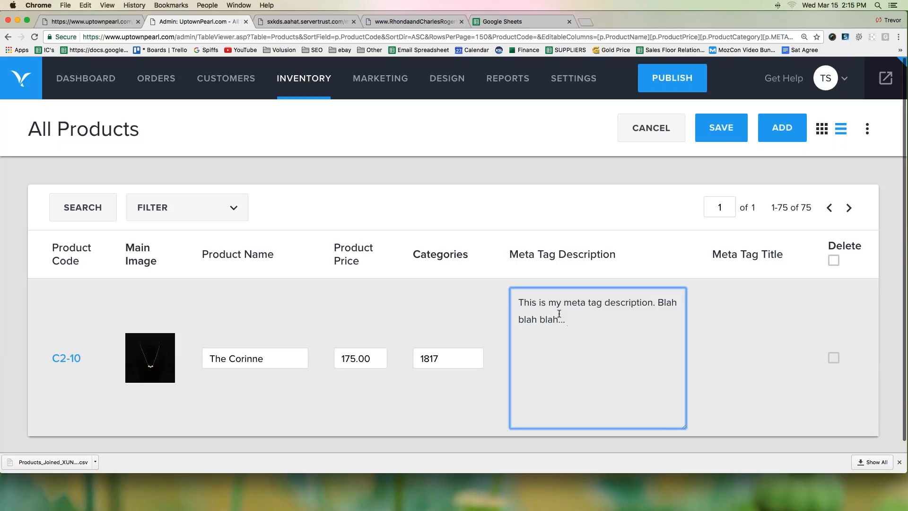
pyautogui.moveTo(568, 319); pyautogui.dragTo(517, 304)
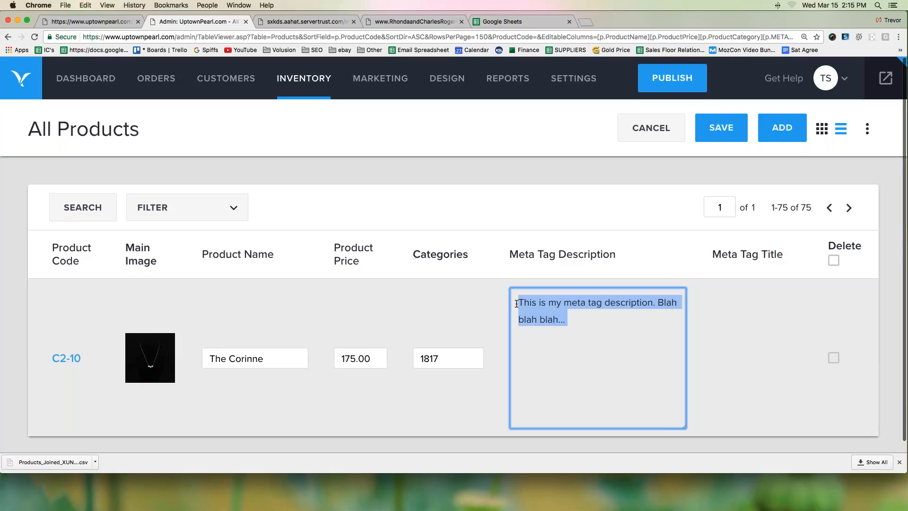
# Enter placeholder text "dfasfs fs fsaf" as the meta tag description of product C2-100 and "asdf saf" for a product further down.
pyautogui.scroll(-5, 560, 306)
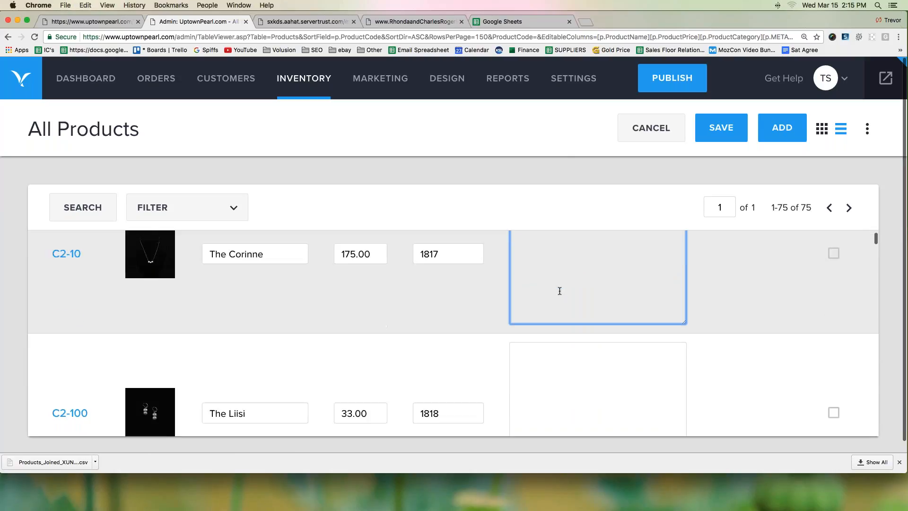
pyautogui.click(558, 296)
pyautogui.write('sfasfs fs fsdf')
pyautogui.scroll(-7, 559, 296)
pyautogui.click(543, 286)
pyautogui.write('asdf saf')
pyautogui.scroll(10, 544, 286)
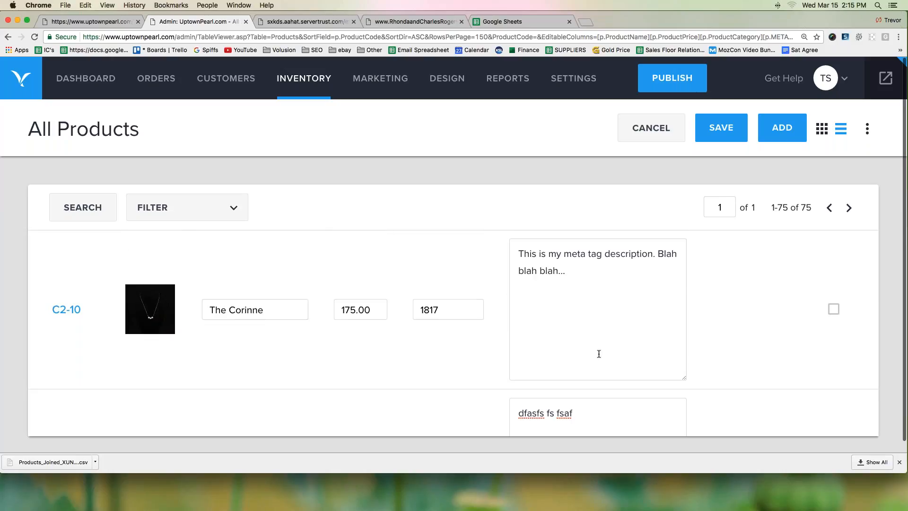
# Make the Meta Tag Title column editable as well, leaving the entered meta tag descriptions unsaved.
pyautogui.scroll(-1, 743, 280)
pyautogui.click(733, 286)
pyautogui.click(495, 173)
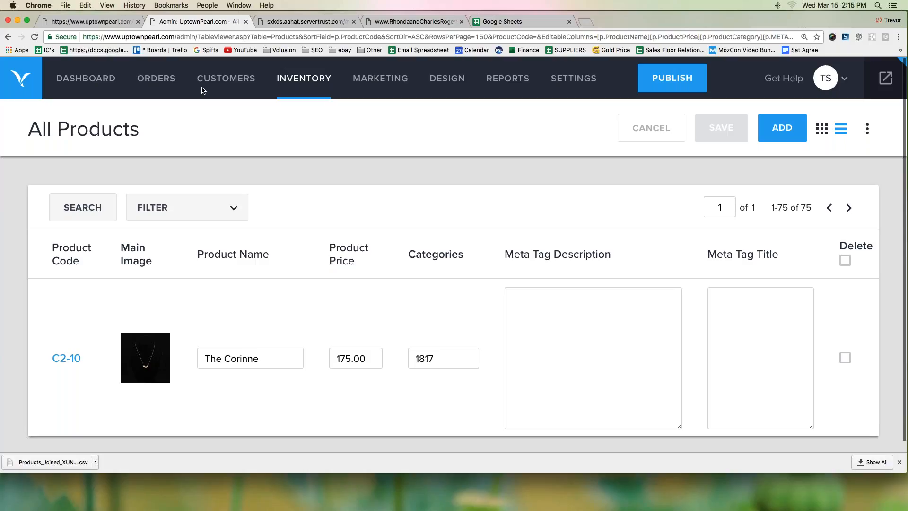
# Switch to the test site and open the inventory Import/Export page in its admin area.
pyautogui.moveTo(298, 84)
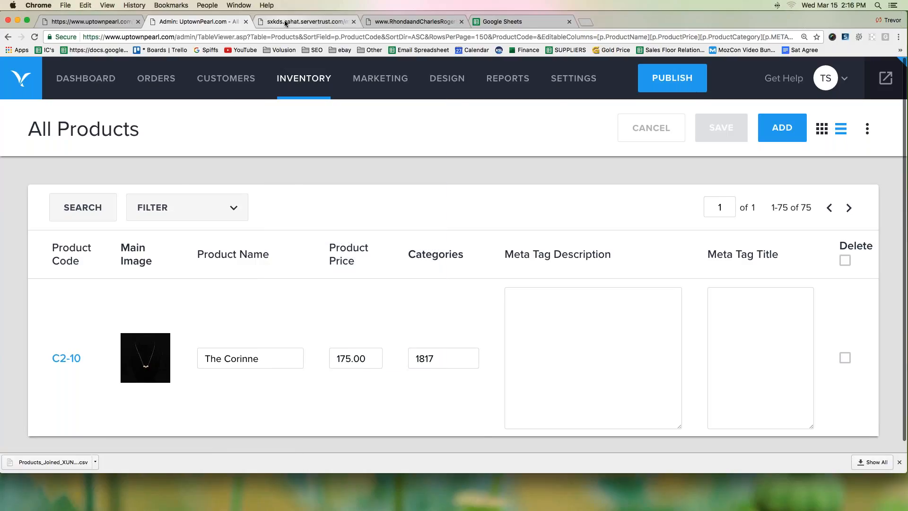
pyautogui.click(286, 22)
pyautogui.click(740, 70)
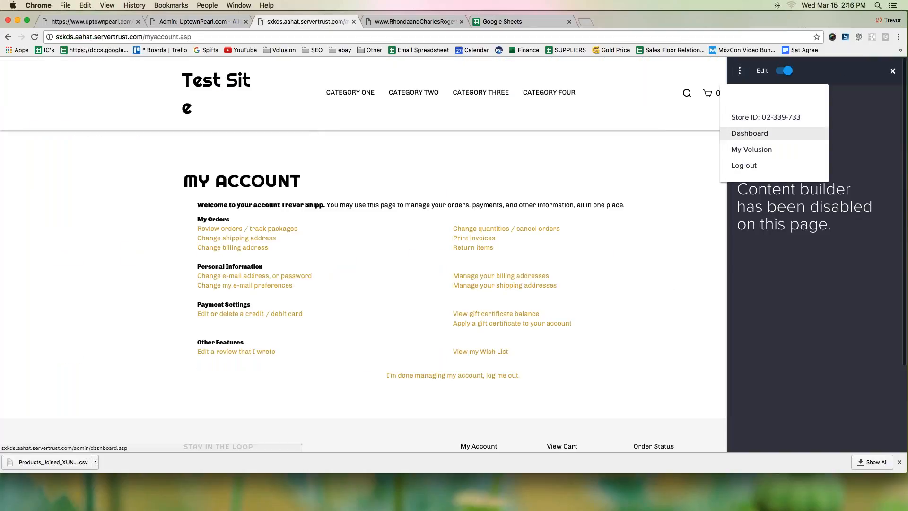
pyautogui.click(752, 133)
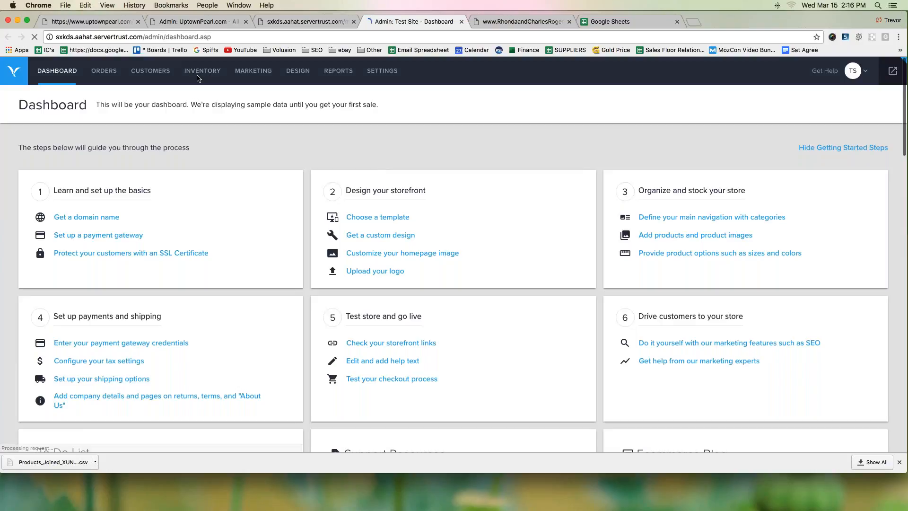
pyautogui.moveTo(199, 78)
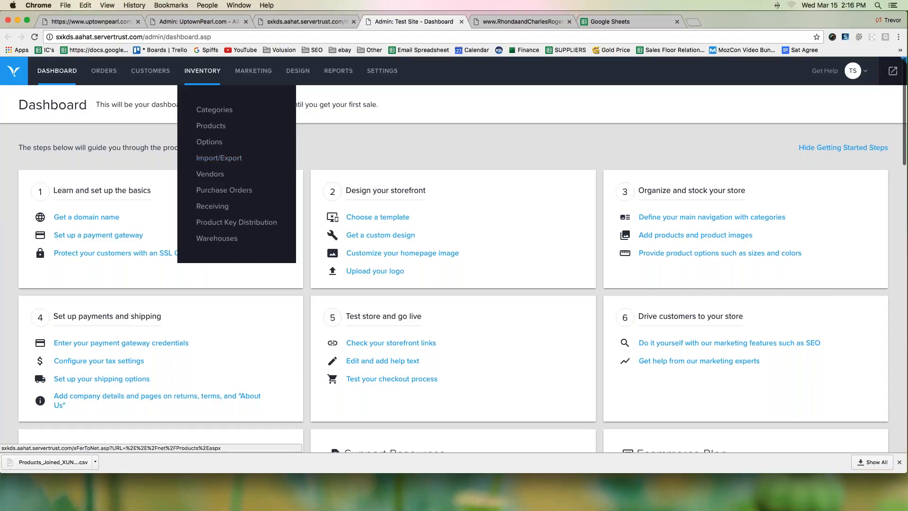
pyautogui.click(226, 161)
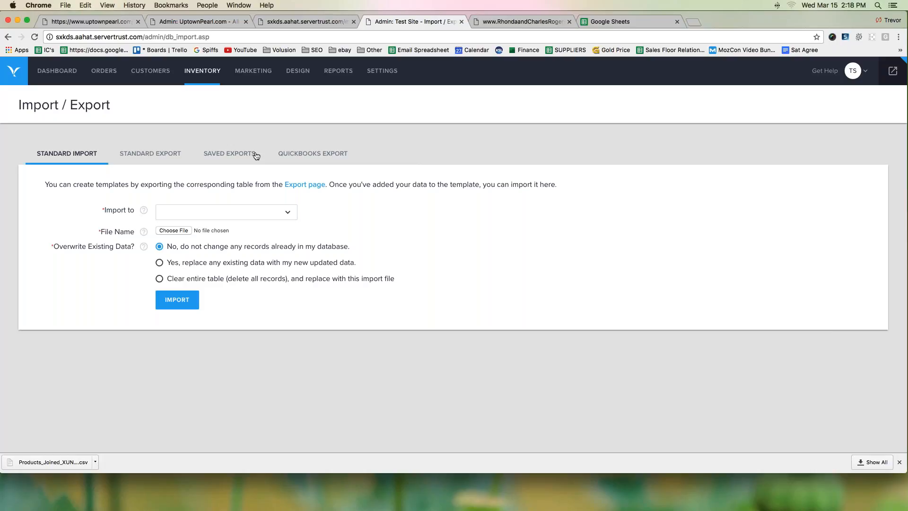
# Start a standard export with Products as the table to export from and bring up its column choices.
pyautogui.click(139, 157)
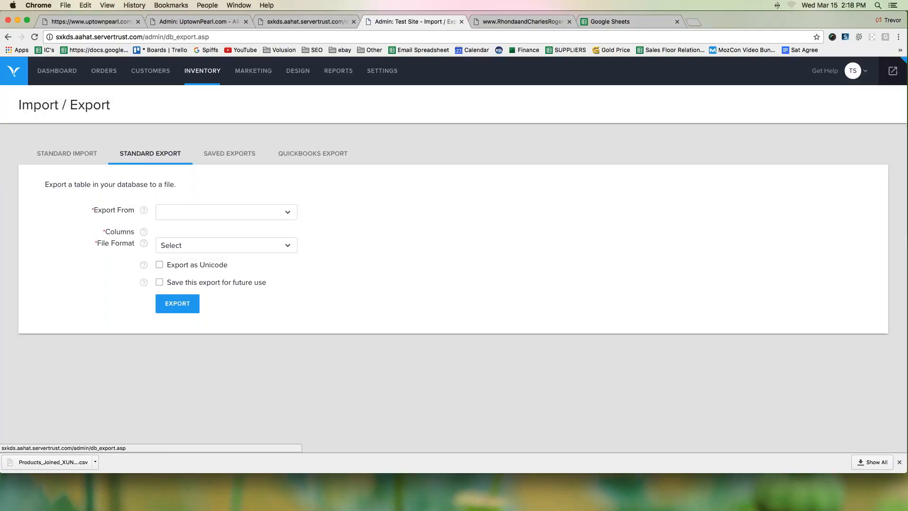
pyautogui.click(239, 211)
pyautogui.scroll(-5, 198, 260)
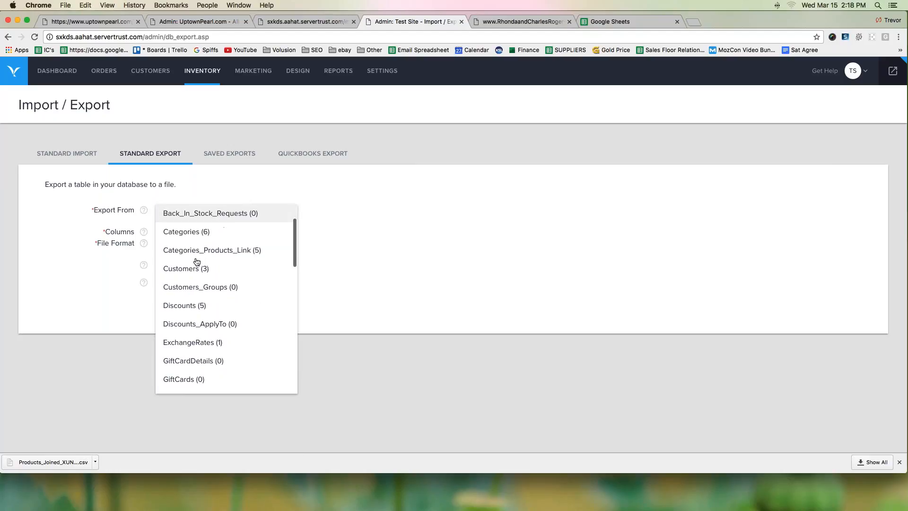
pyautogui.scroll(-6, 182, 329)
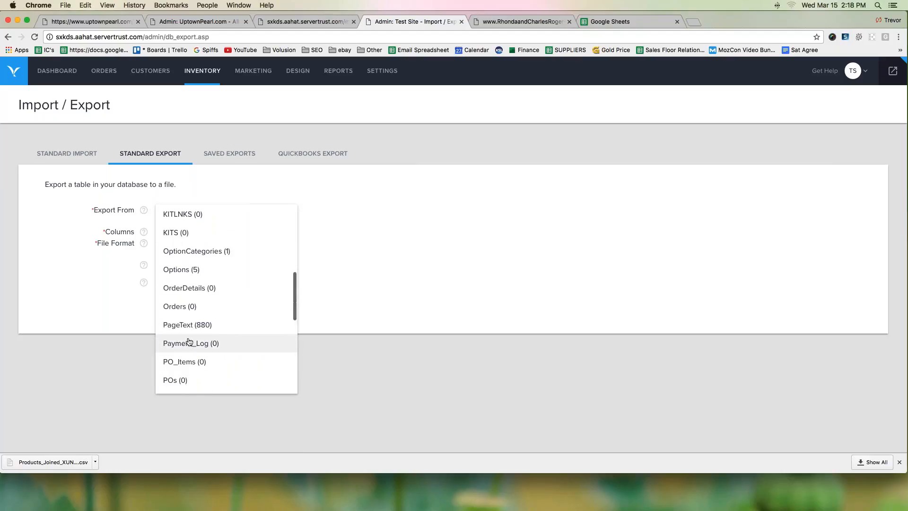
pyautogui.click(173, 346)
pyautogui.scroll(-5, 172, 268)
pyautogui.scroll(1, 174, 264)
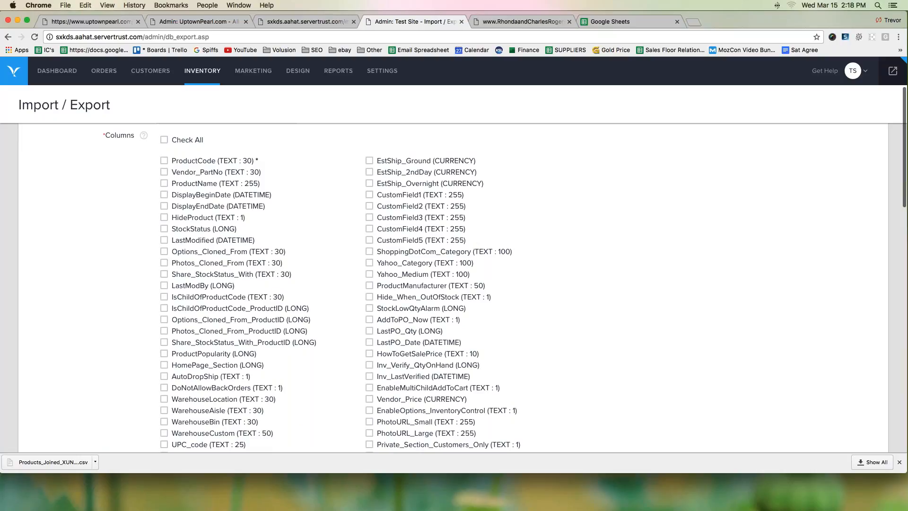
# Open wordcounter.net in a new browser tab.
pyautogui.click(693, 21)
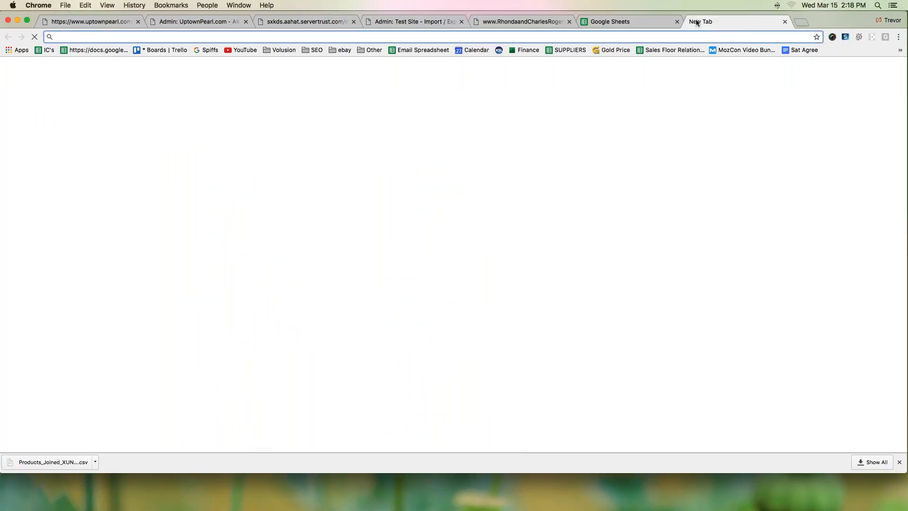
pyautogui.write('wordcounter.')
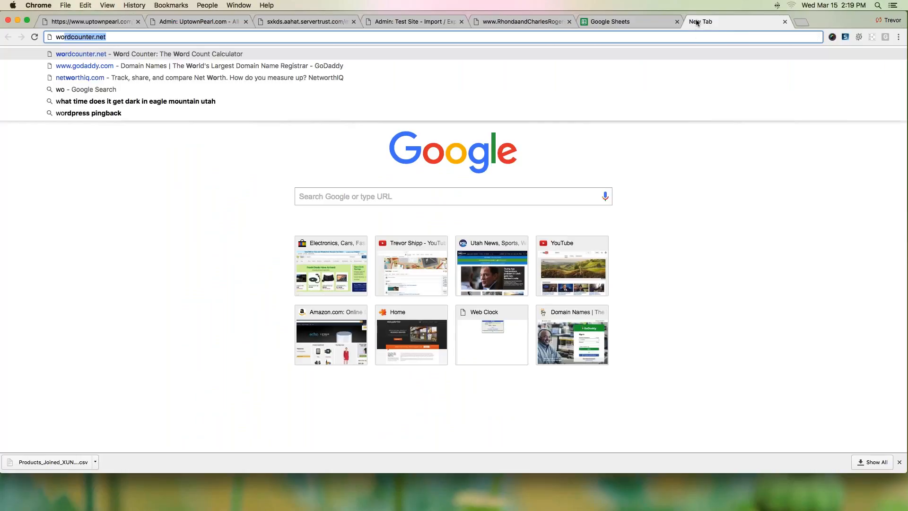
pyautogui.write('net')
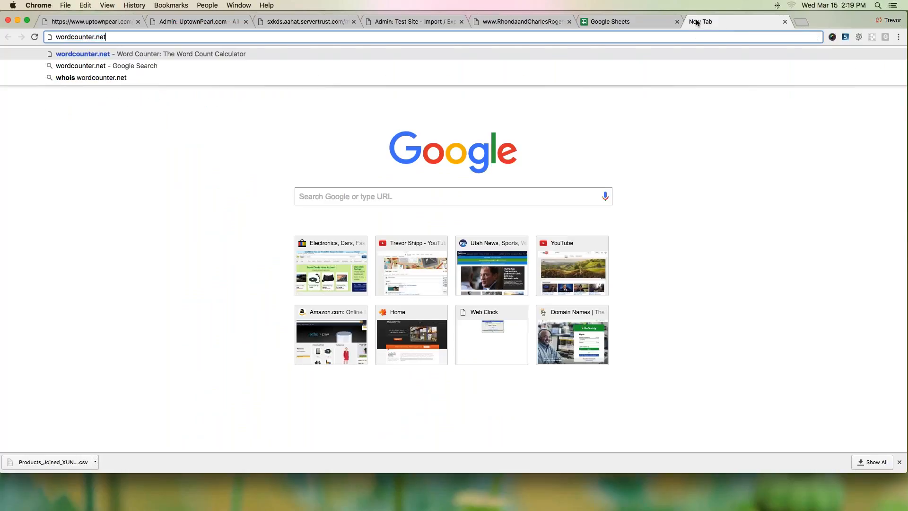
pyautogui.press('Return')
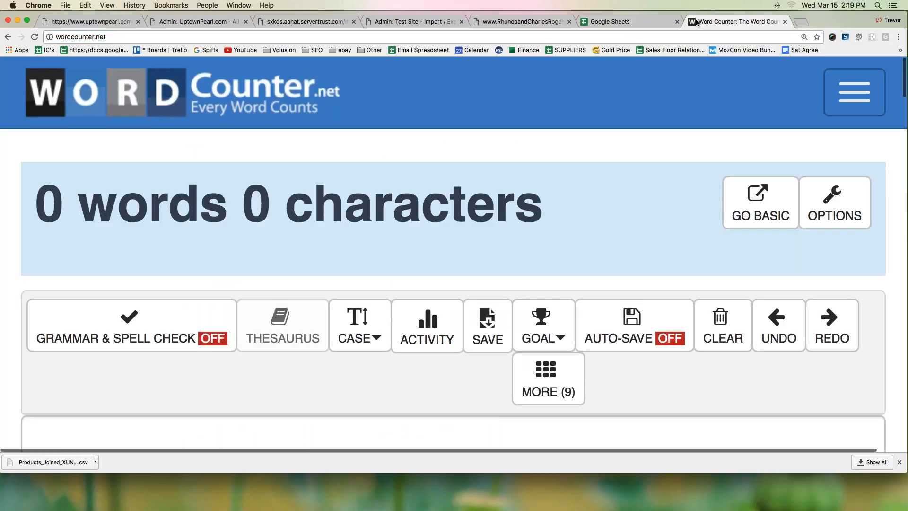
# Start a note in the word counter's text area with the heading "Columns:" followed by Name and Code on separate lines.
pyautogui.scroll(-5, 138, 244)
pyautogui.click(138, 244)
pyautogui.write('Cou')
pyautogui.press('BackSpace')
pyautogui.write('lumns:')
pyautogui.press('Return')
pyautogui.write('Nm')
pyautogui.press('BackSpace')
pyautogui.write('M')
pyautogui.press('BackSpace')
pyautogui.write('ame')
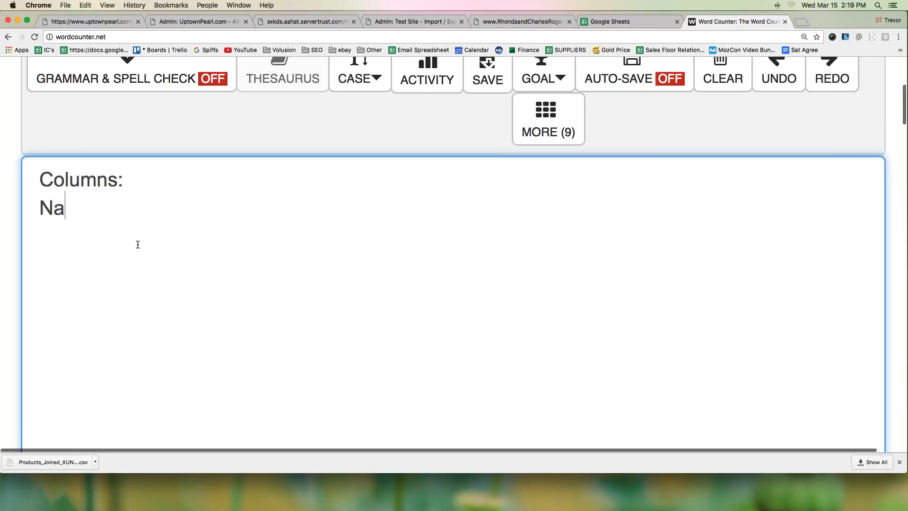
pyautogui.press('Return')
pyautogui.write('Code')
pyautogui.press('Return')
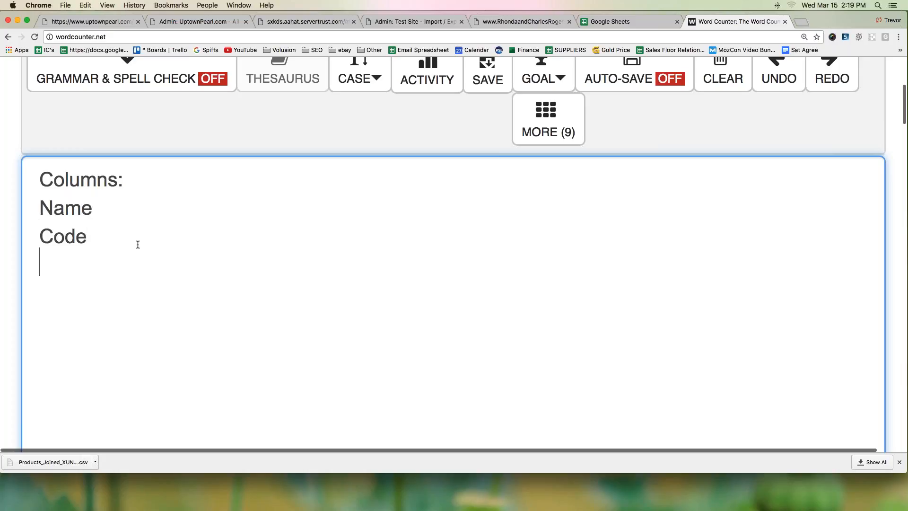
# Extend the columns note with Price, Weight, Description and Categories, each on its own line.
pyautogui.write('Price')
pyautogui.press('Return')
pyautogui.write('Weight')
pyautogui.press('Return')
pyautogui.write('Description')
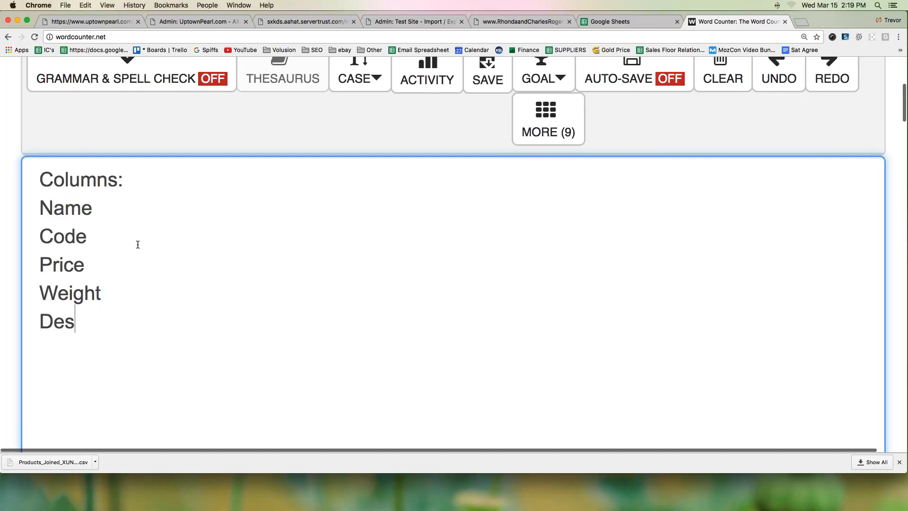
pyautogui.press('Return')
pyautogui.write('Categories')
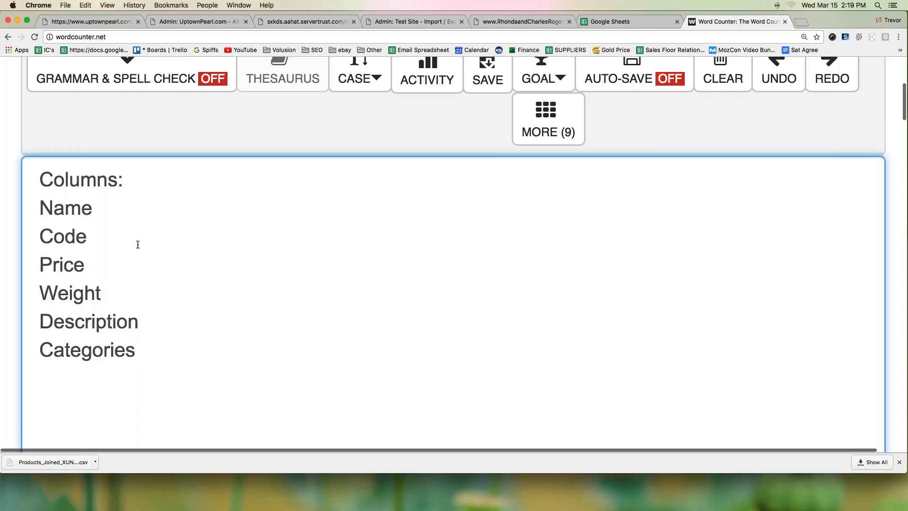
# Return to the test site's product export and include the ProductCode and ProductName columns.
pyautogui.click(615, 21)
pyautogui.click(330, 21)
pyautogui.click(416, 22)
pyautogui.click(164, 161)
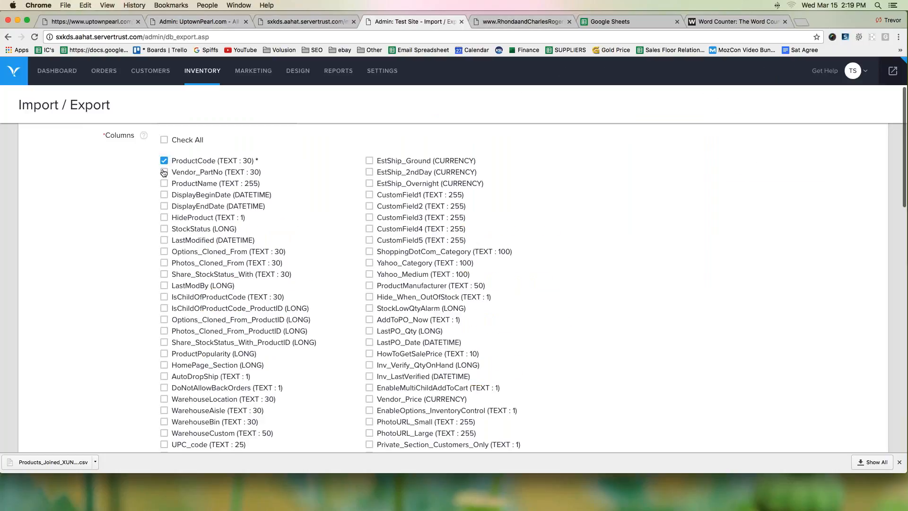
pyautogui.click(165, 184)
# Search the export page for "descr" and include the ProductDescription column.
pyautogui.press('super+f')
pyautogui.write('descr')
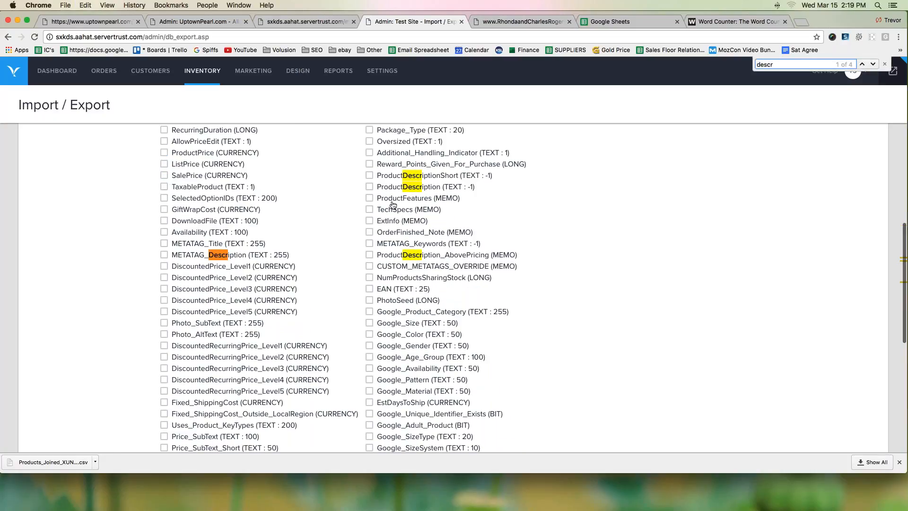
pyautogui.click(369, 187)
# Search the export page for "weight" and "price", and include the ProductWeight and ProductPrice columns.
pyautogui.scroll(-5, 355, 220)
pyautogui.scroll(10, 290, 246)
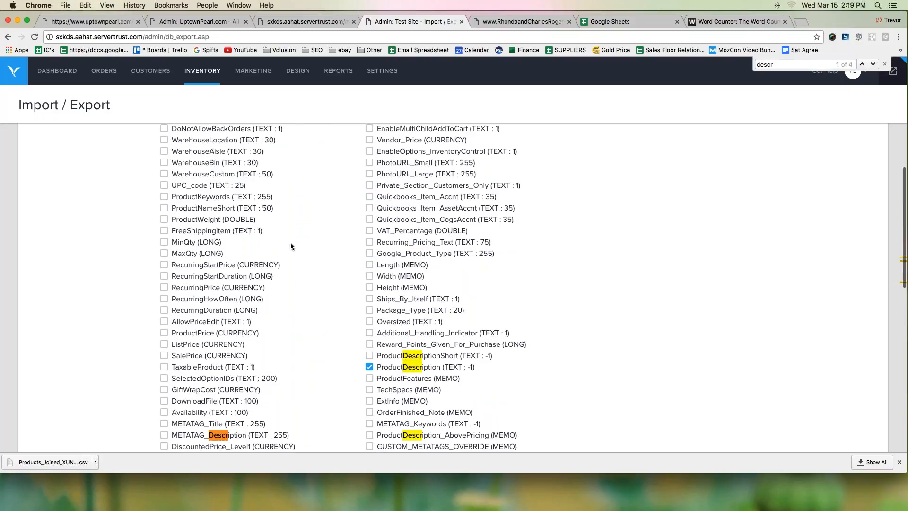
pyautogui.press('super+f')
pyautogui.write('weight')
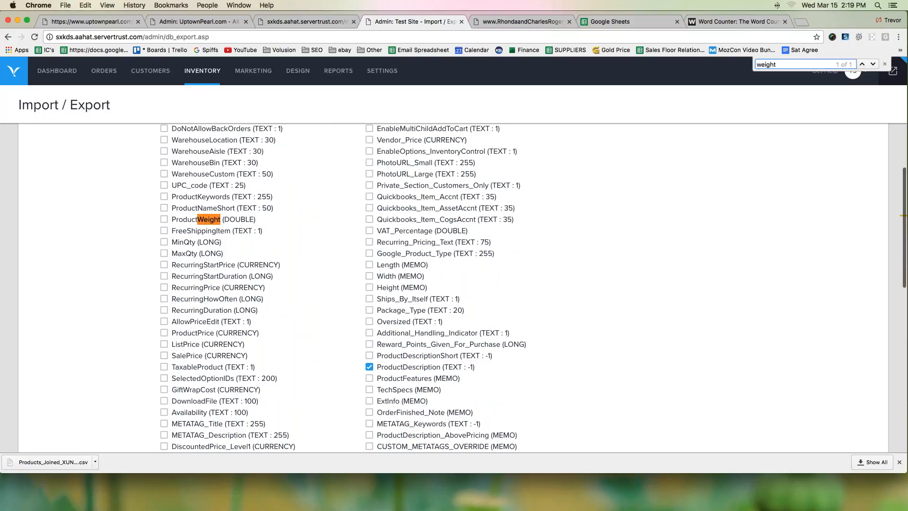
pyautogui.click(163, 219)
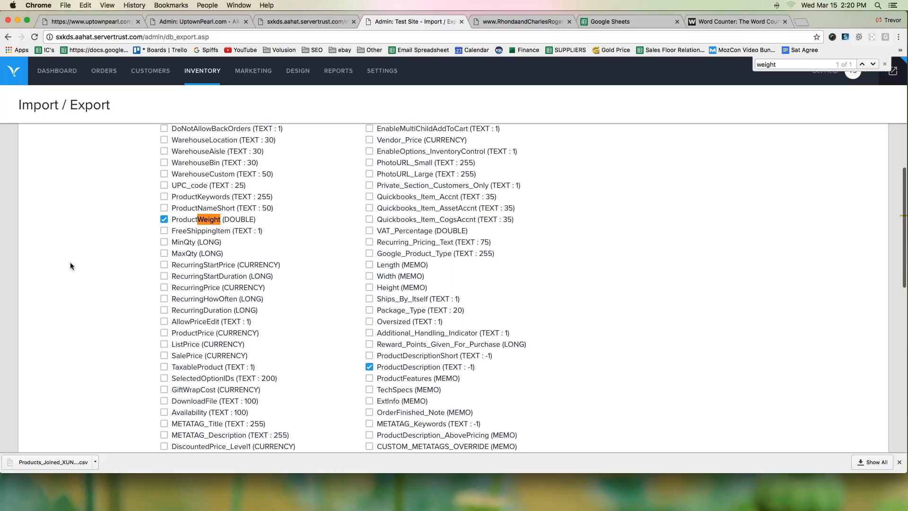
pyautogui.press('super+f')
pyautogui.write('price')
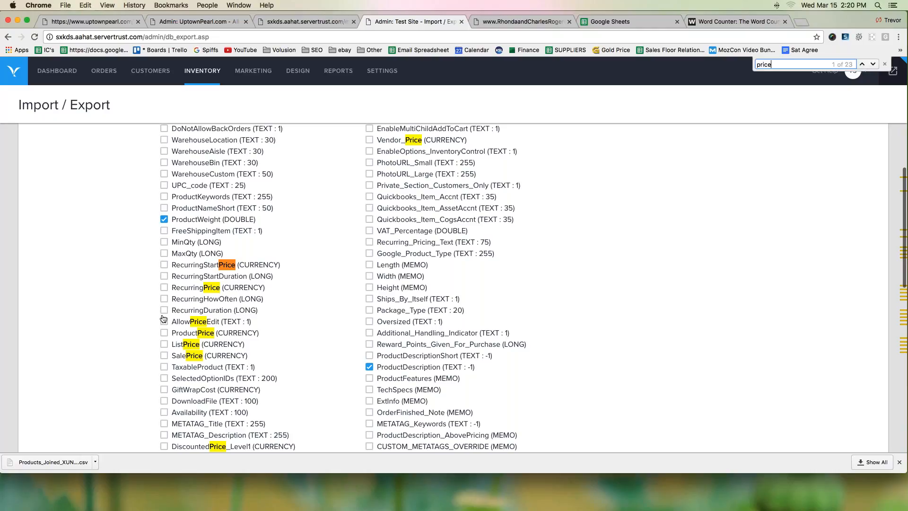
pyautogui.click(163, 333)
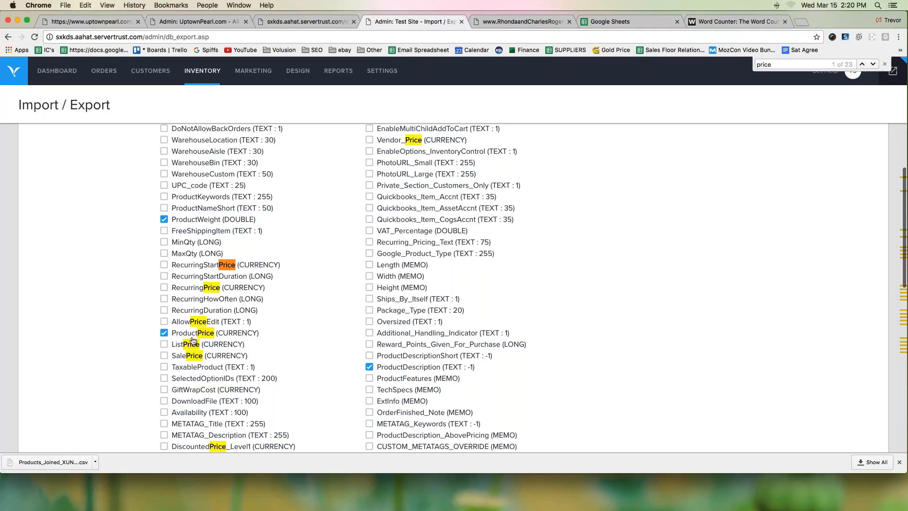
pyautogui.scroll(10, 193, 340)
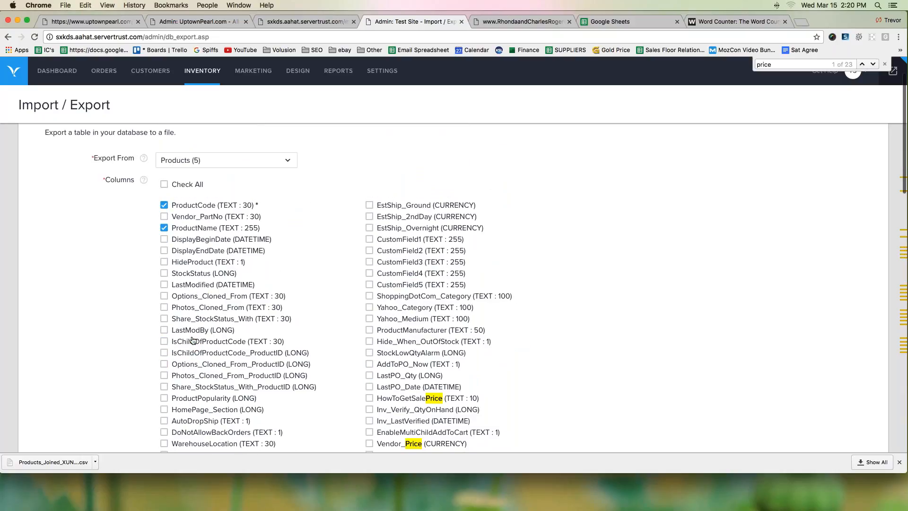
# Search the export page for "categor" and include the CategoryIDs virtual column.
pyautogui.scroll(-1, 193, 341)
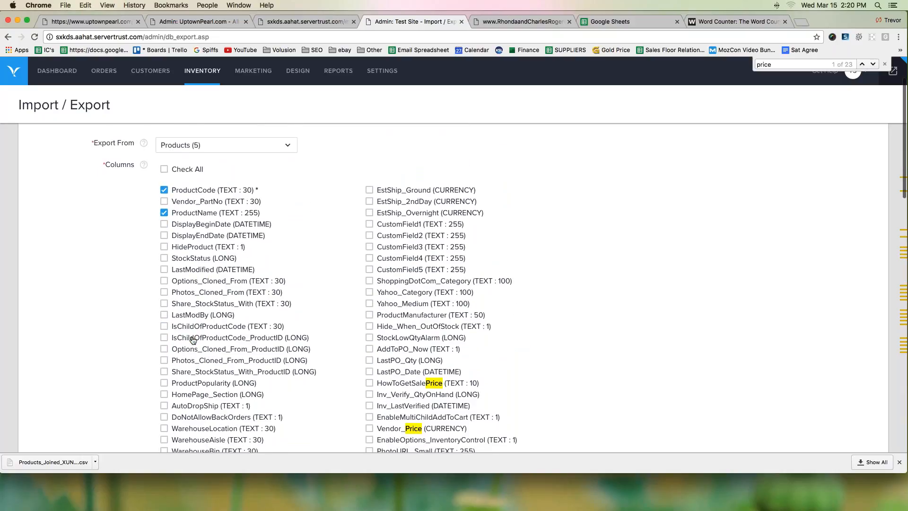
pyautogui.scroll(-1, 193, 340)
pyautogui.scroll(-2, 192, 341)
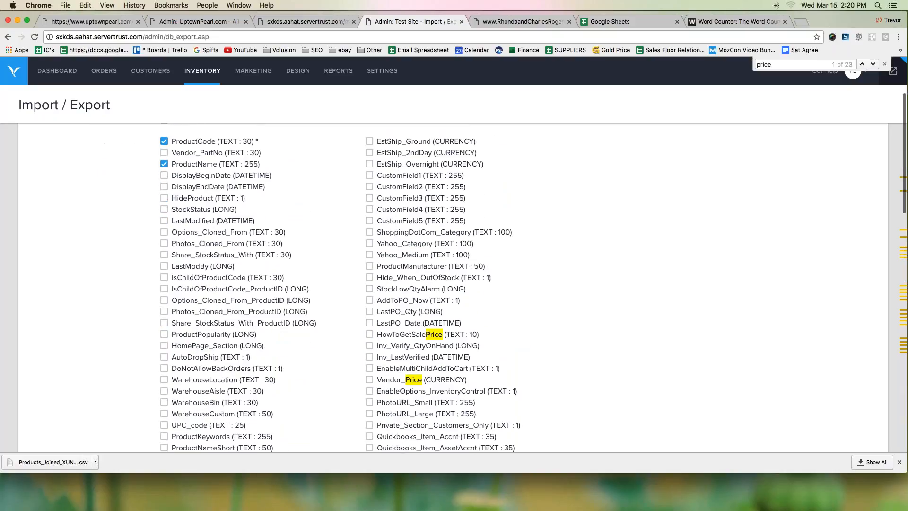
pyautogui.press('cmd+f')
pyautogui.write('categor')
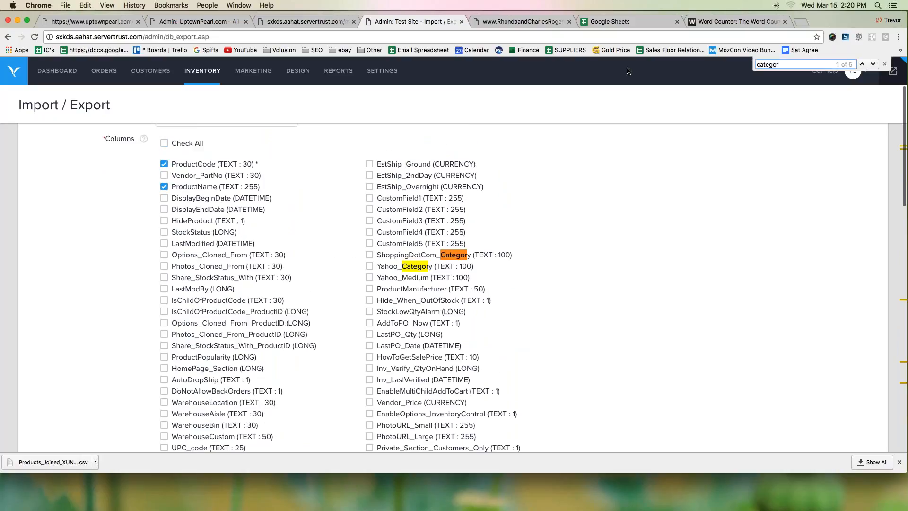
pyautogui.press('Return')
pyautogui.press('Return')
pyautogui.press('Return')
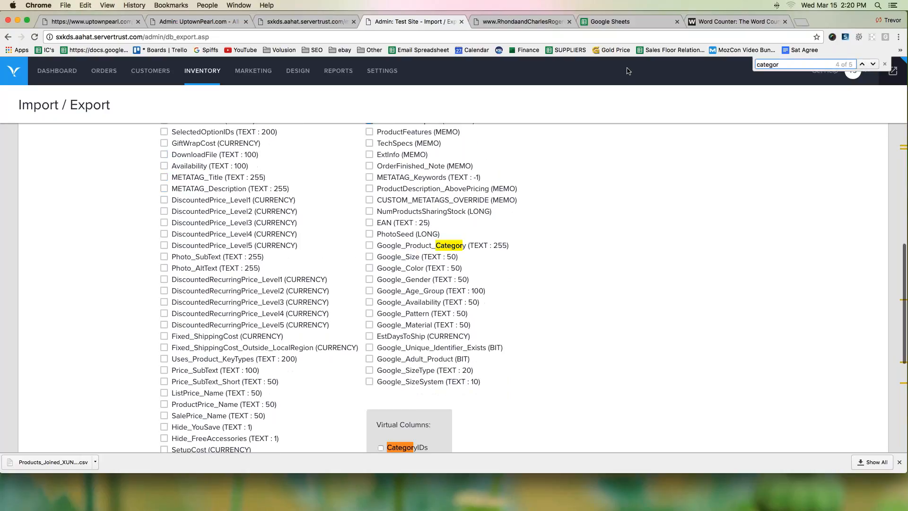
pyautogui.scroll(-3, 657, 203)
pyautogui.click(381, 325)
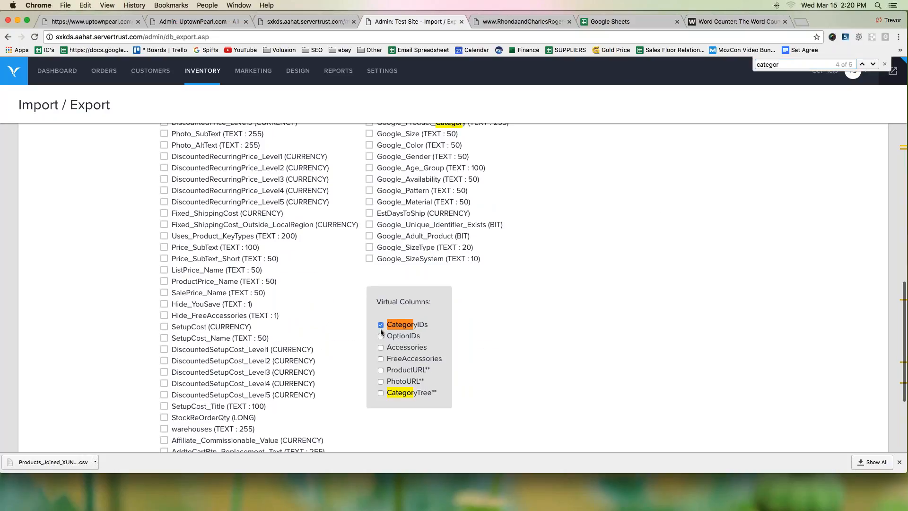
pyautogui.moveTo(385, 324); pyautogui.dragTo(438, 325)
# Set the file format to CSV - Comma Delimited Text File and run the product export.
pyautogui.scroll(-3, 438, 325)
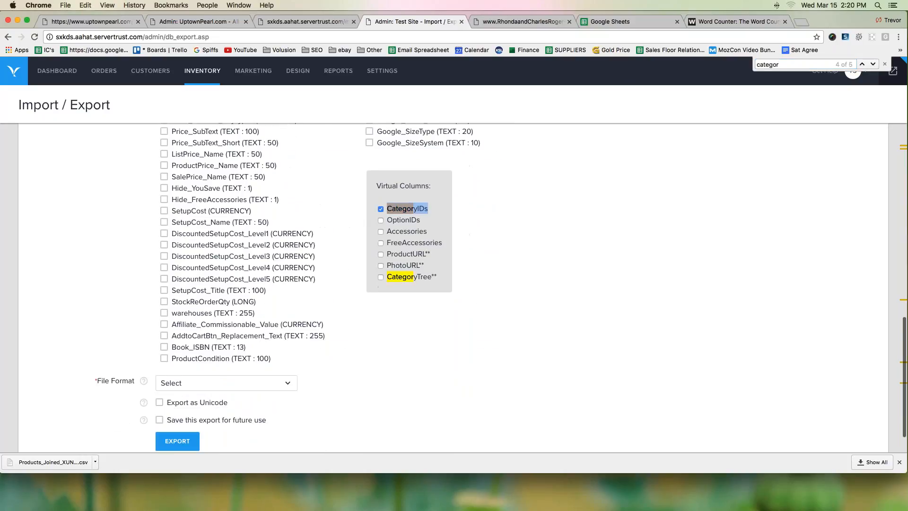
pyautogui.scroll(10, 434, 313)
pyautogui.scroll(5, 434, 314)
pyautogui.scroll(-15, 130, 385)
pyautogui.click(194, 338)
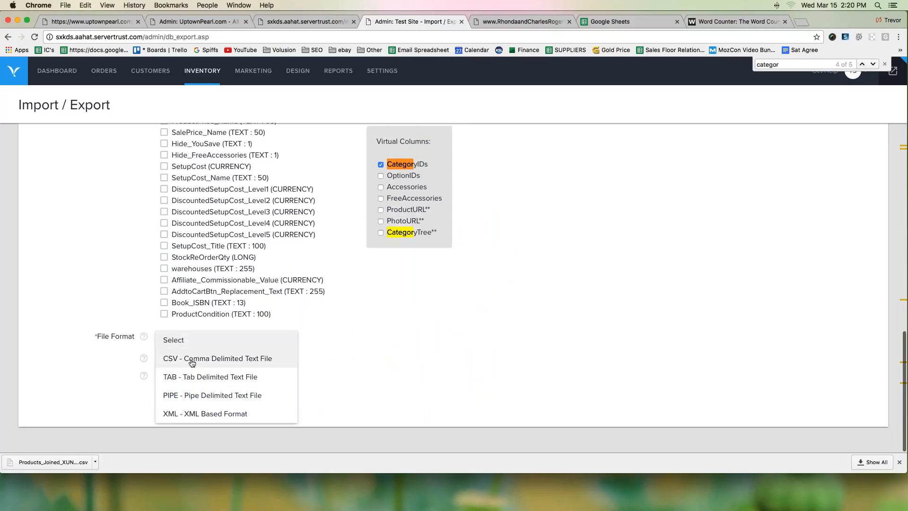
pyautogui.click(191, 361)
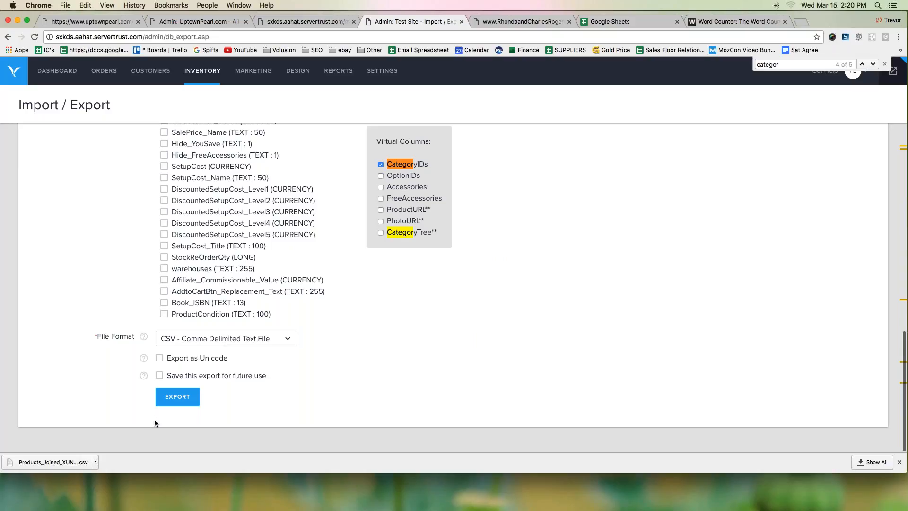
pyautogui.click(173, 401)
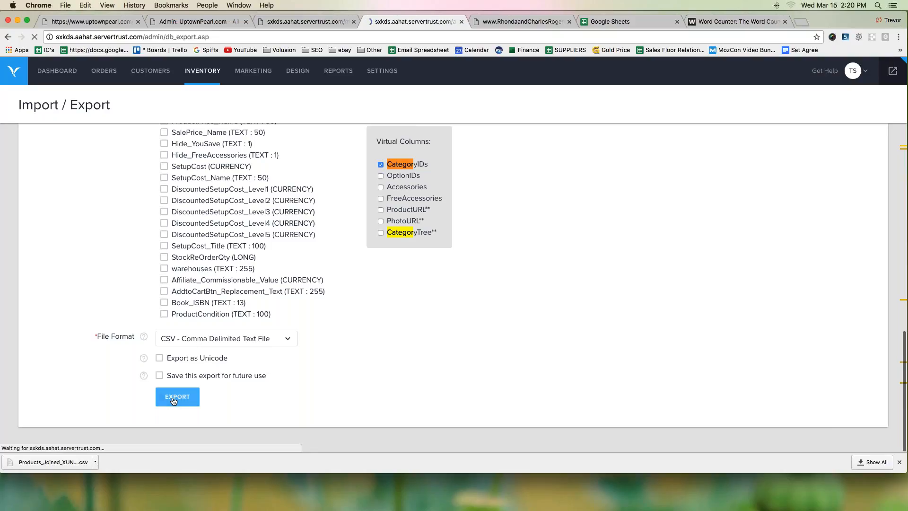